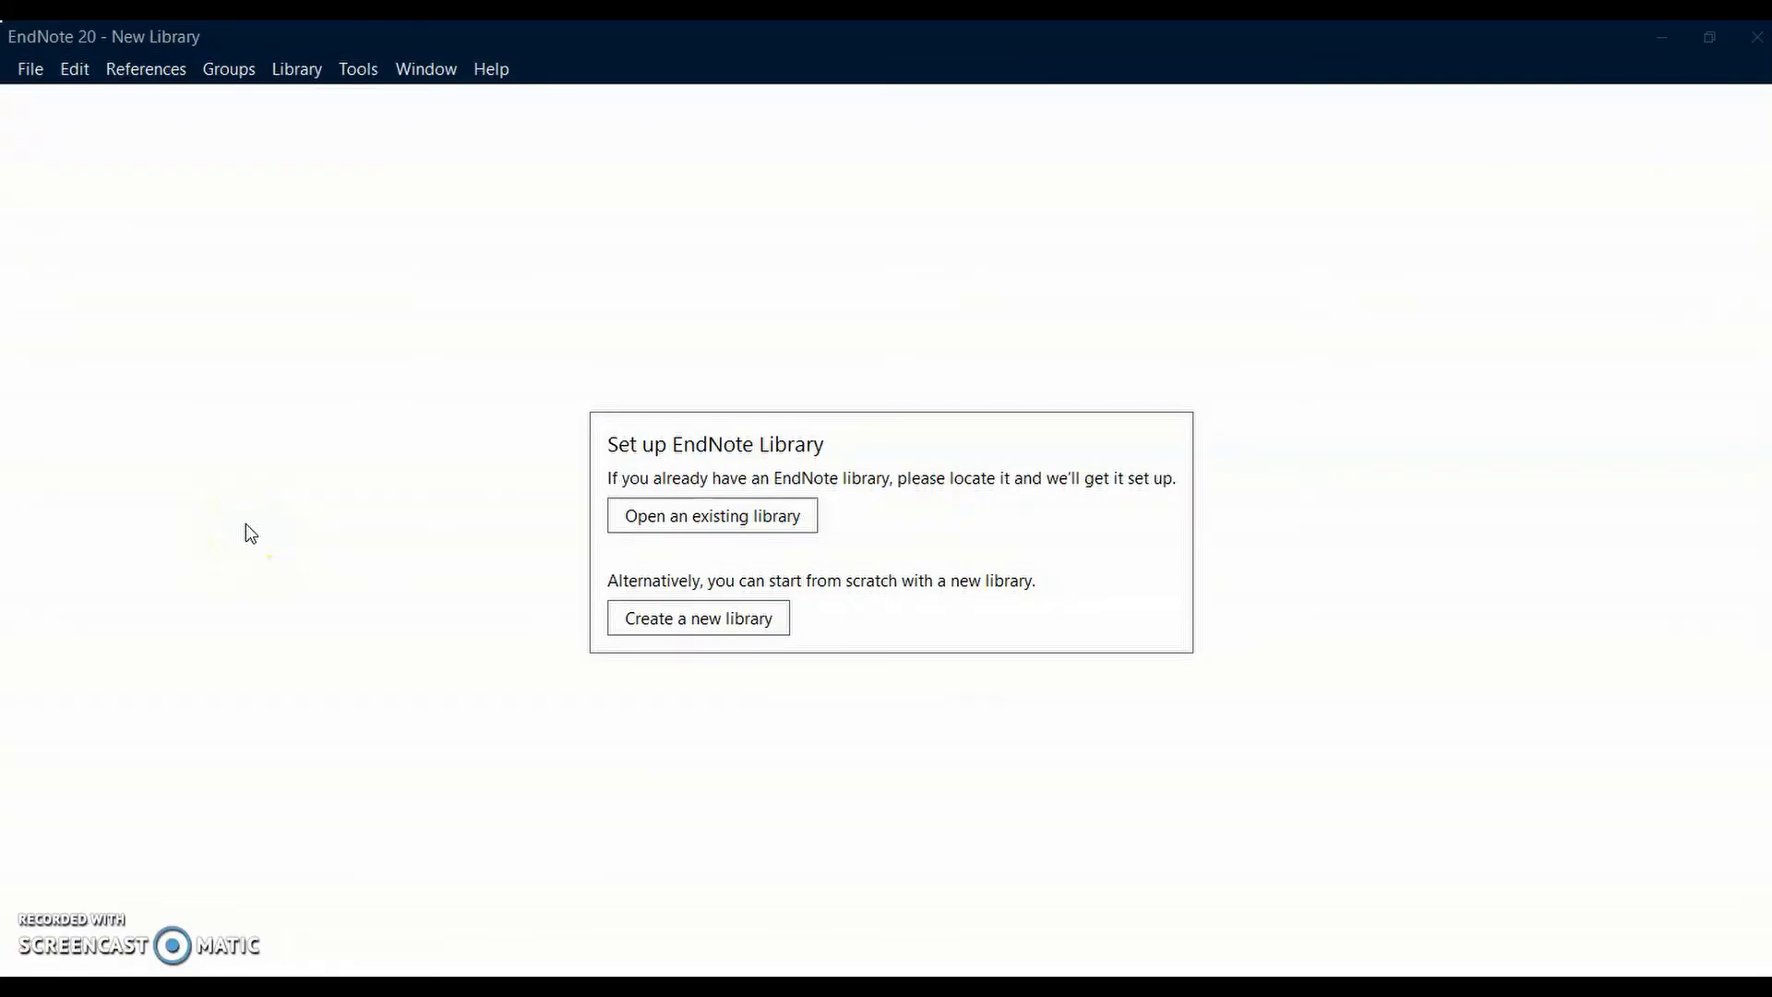
Create a new EndNote library named MY RESEARCH.enl in Documents.
click(31, 70)
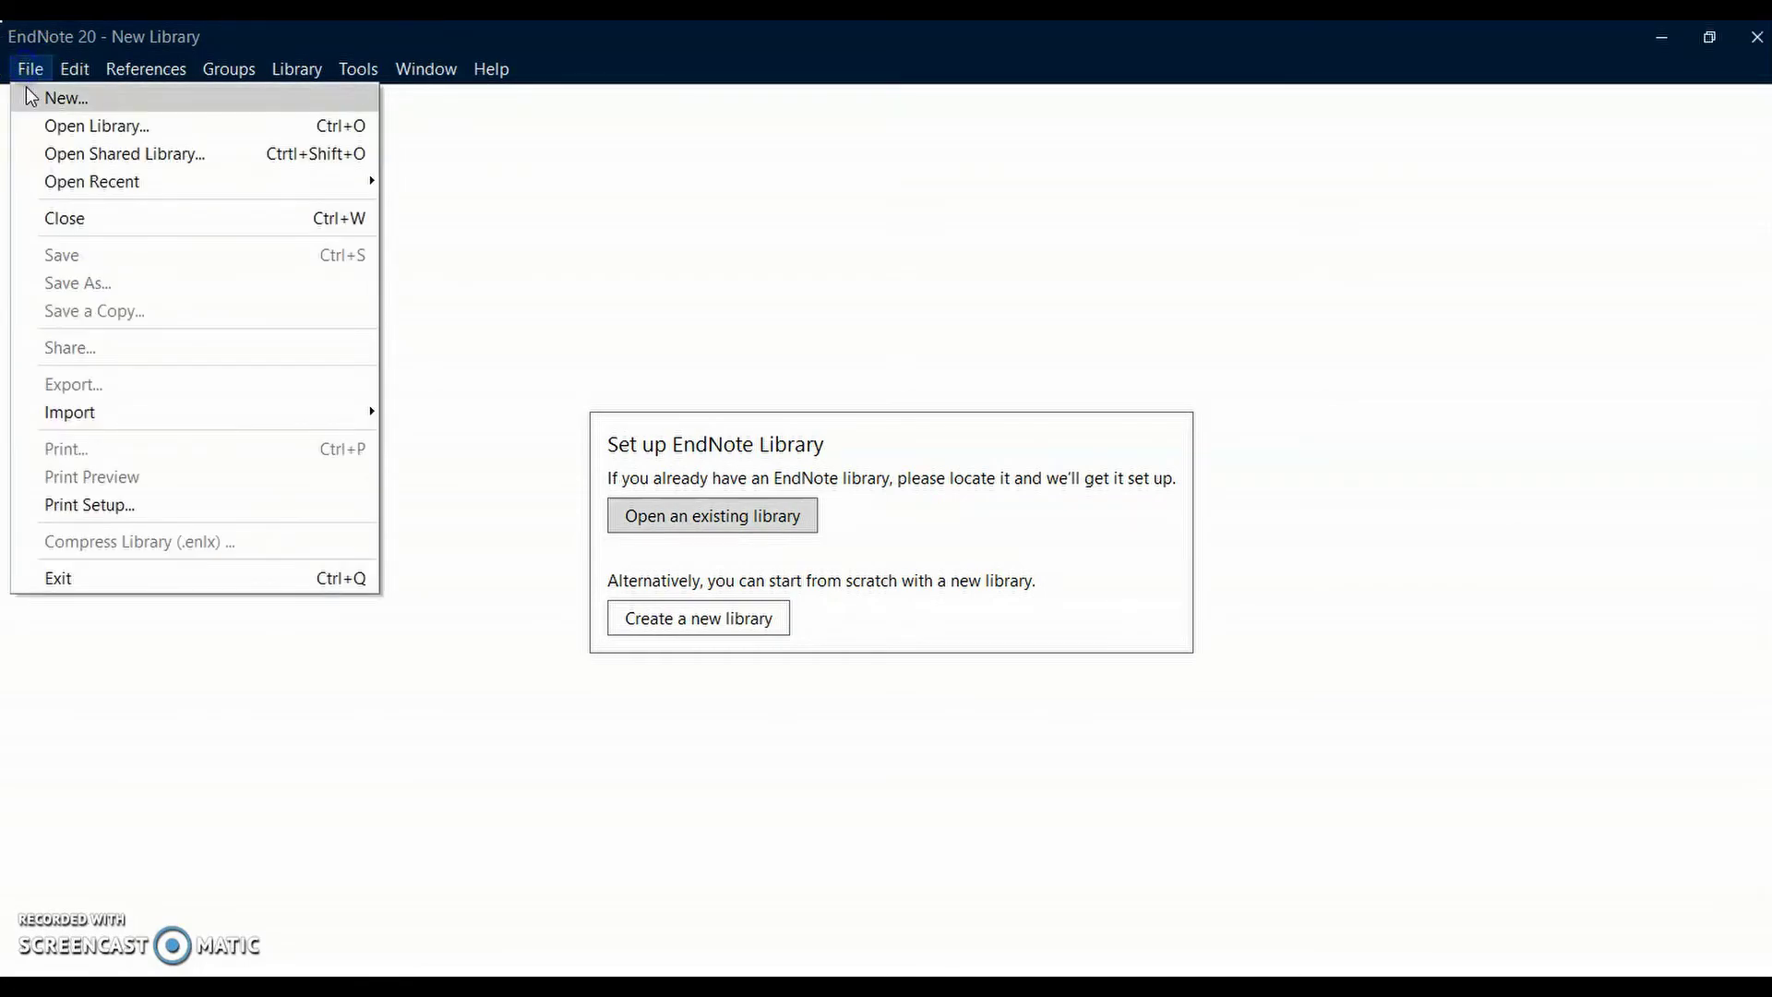
click(28, 92)
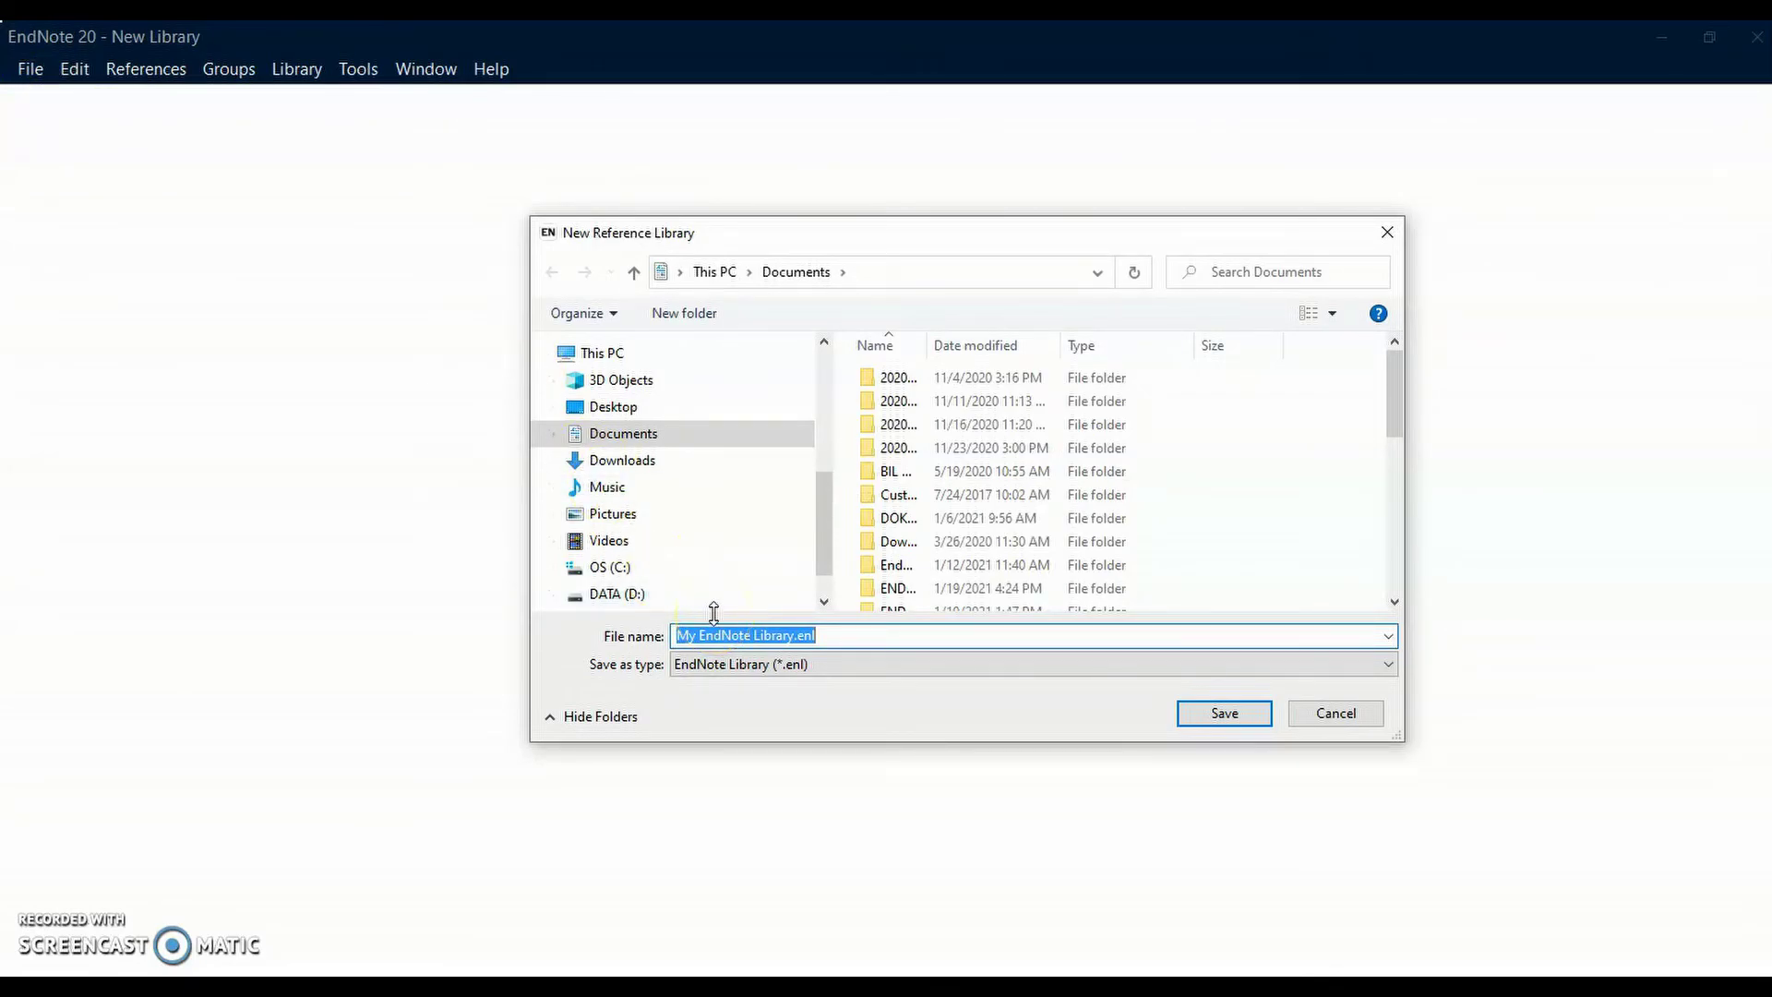
text(MY RES)
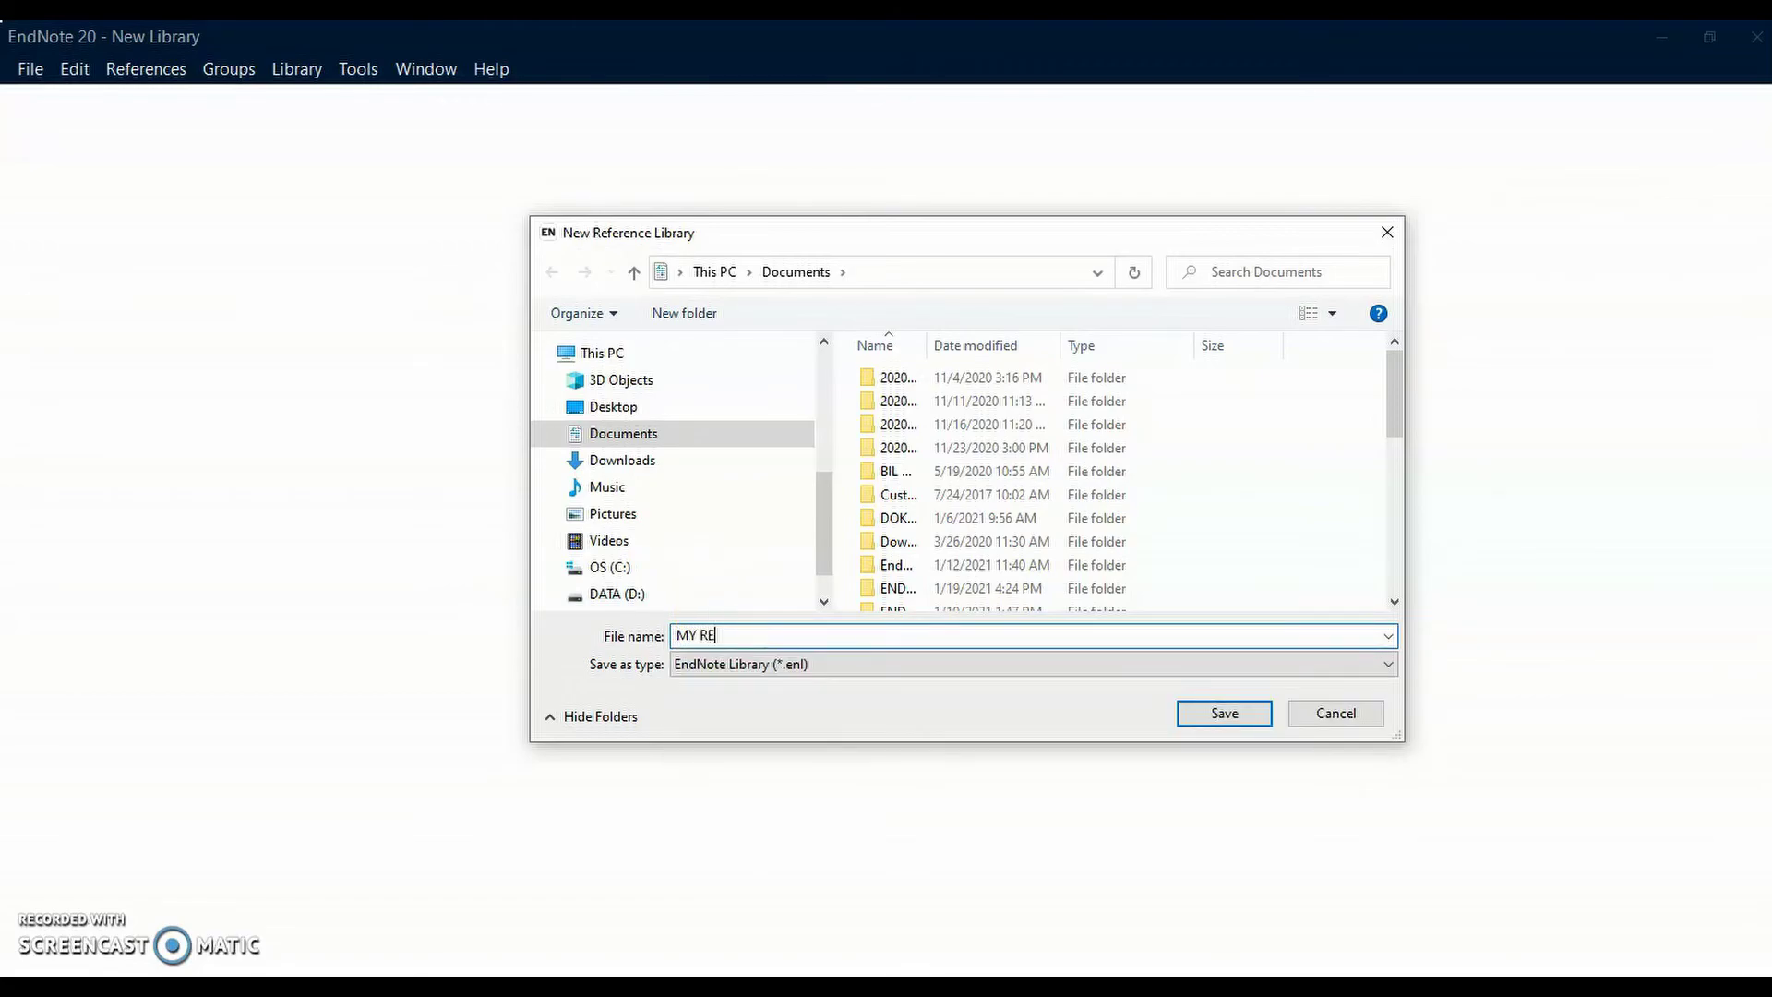
text(EARCH)
click(1216, 718)
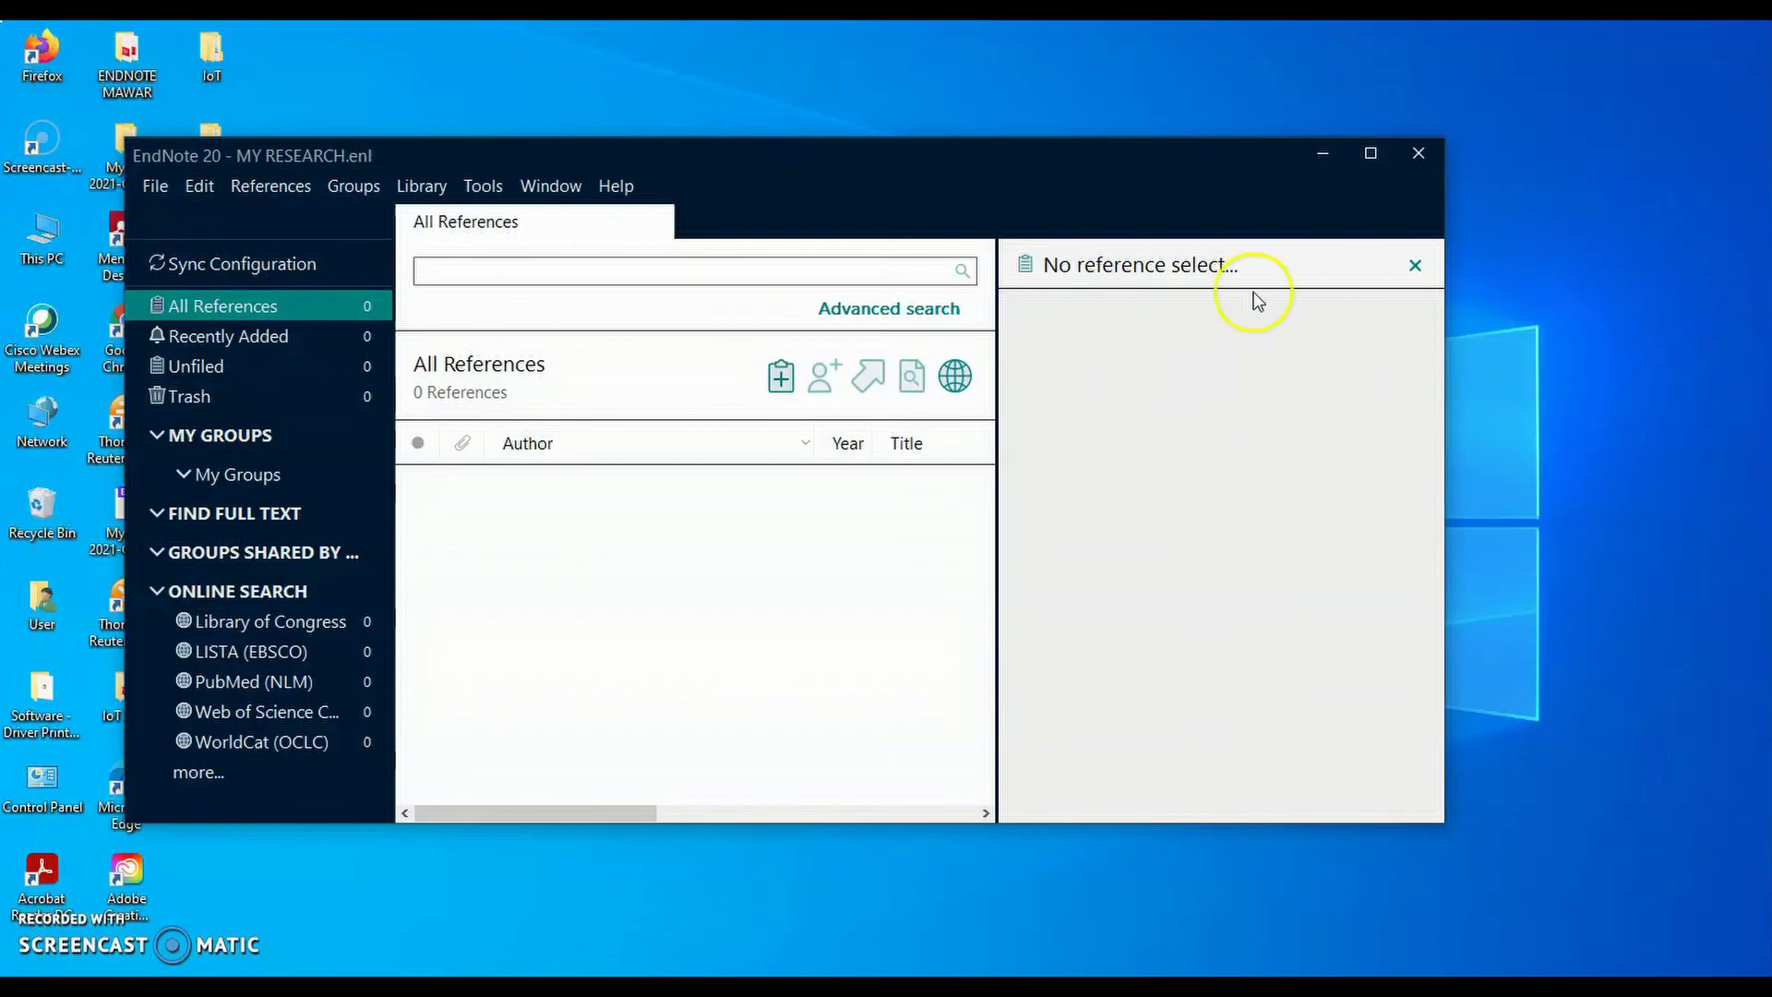
Maximize the library window and add an empty custom group named ASSIGNMENT.
click(1369, 148)
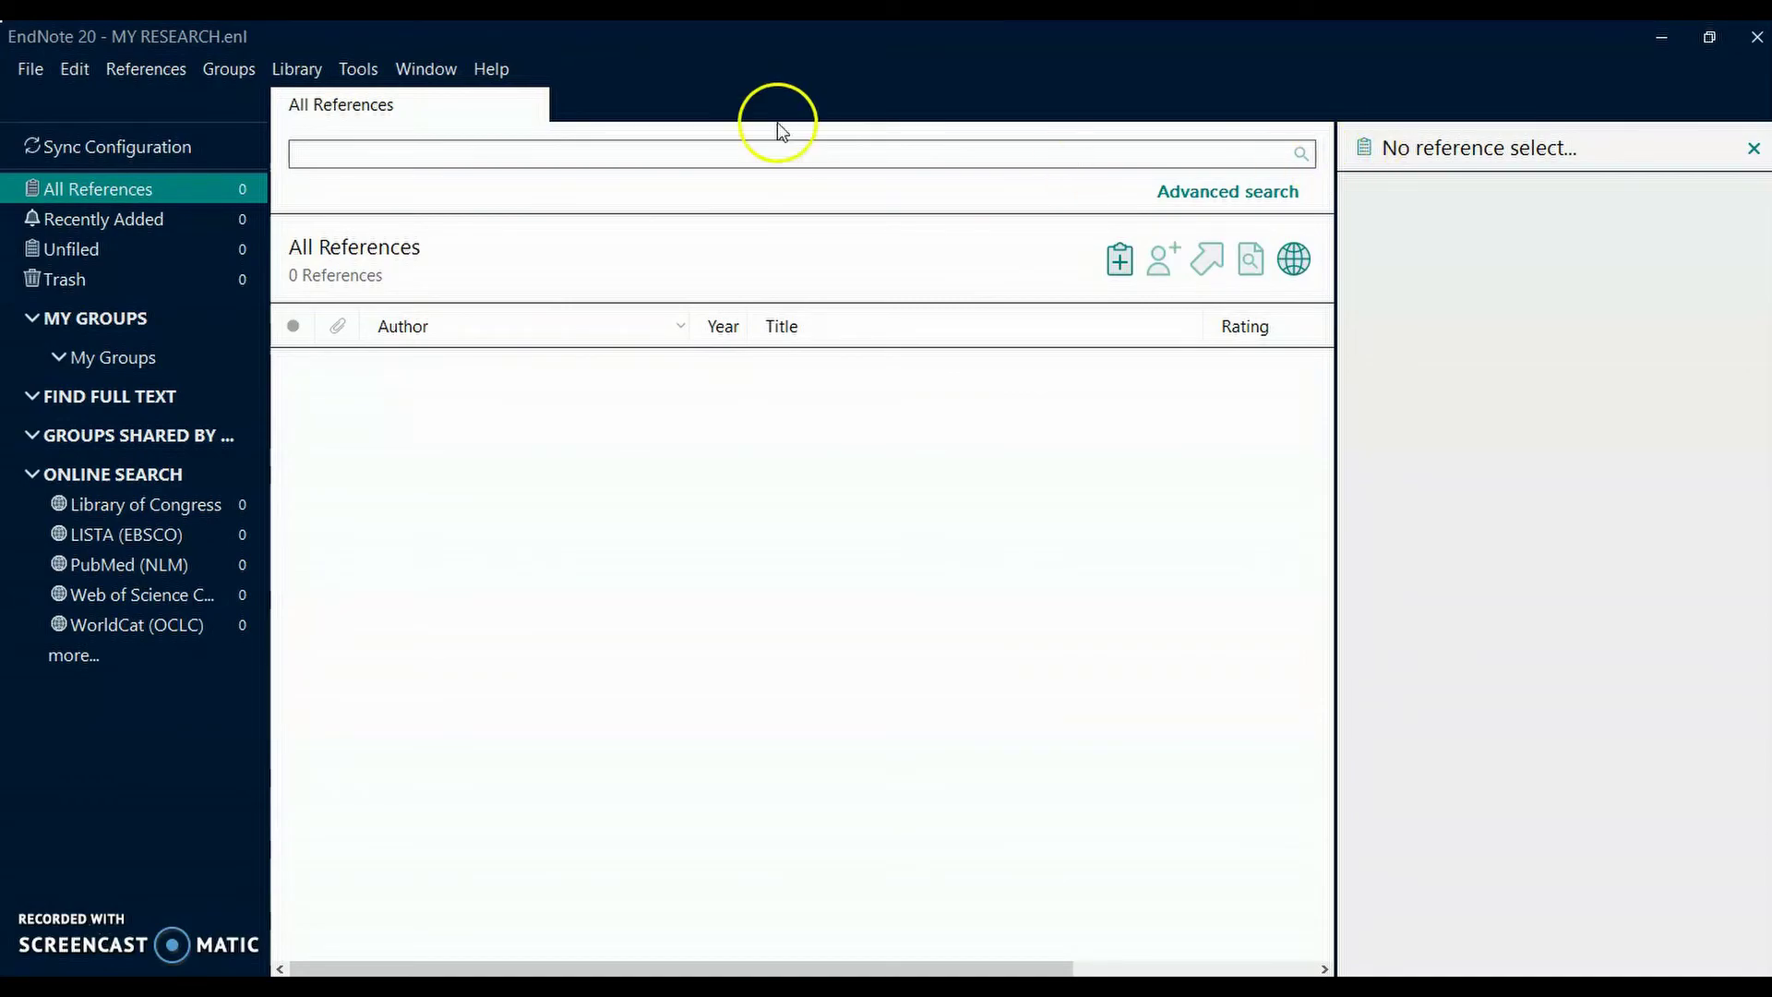
click(220, 77)
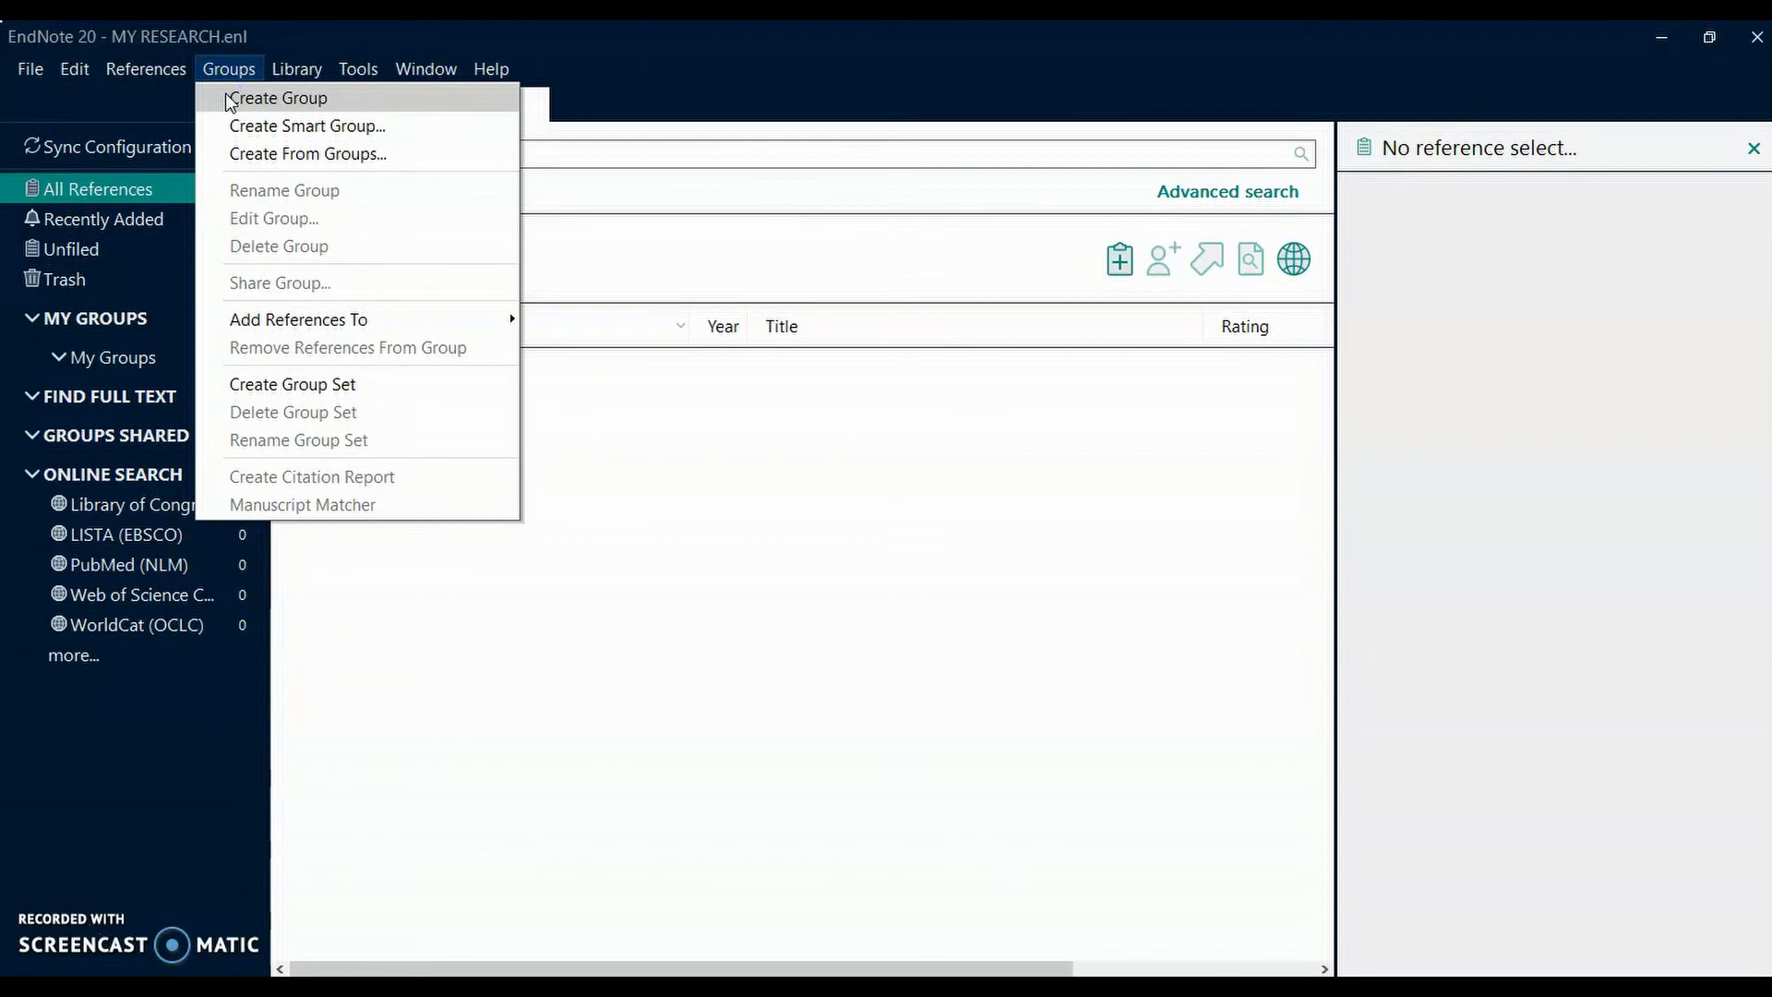
click(229, 98)
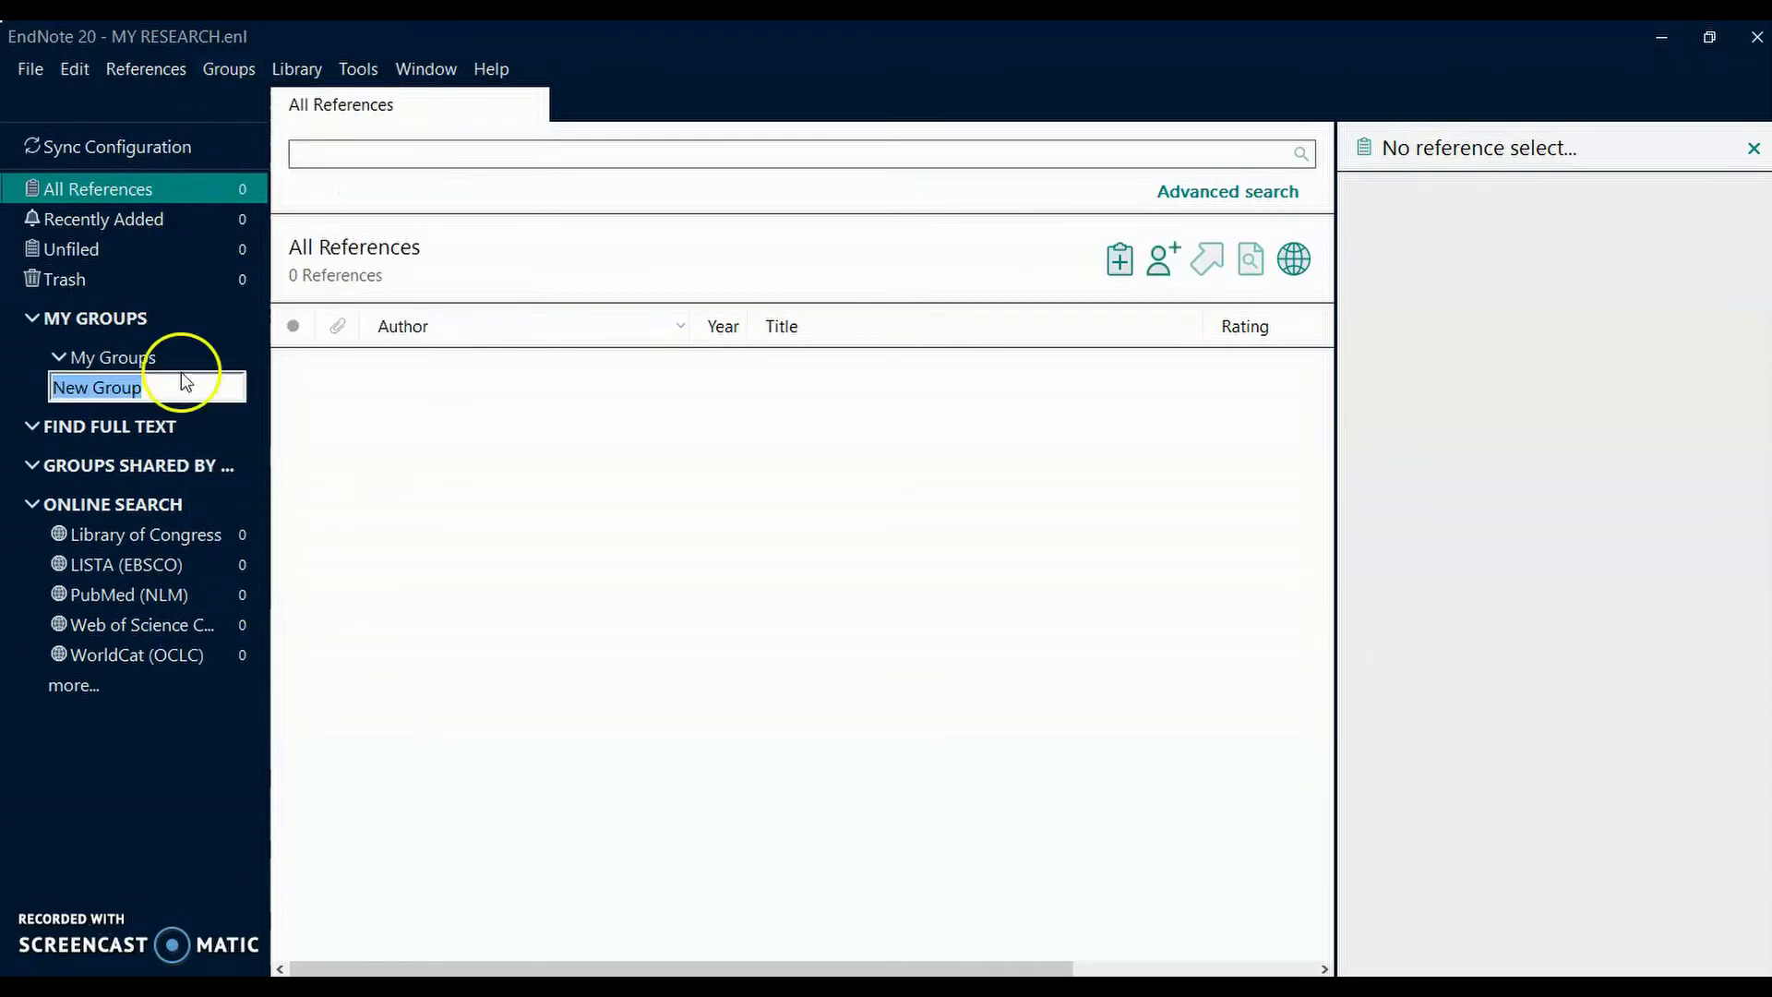
text(A)
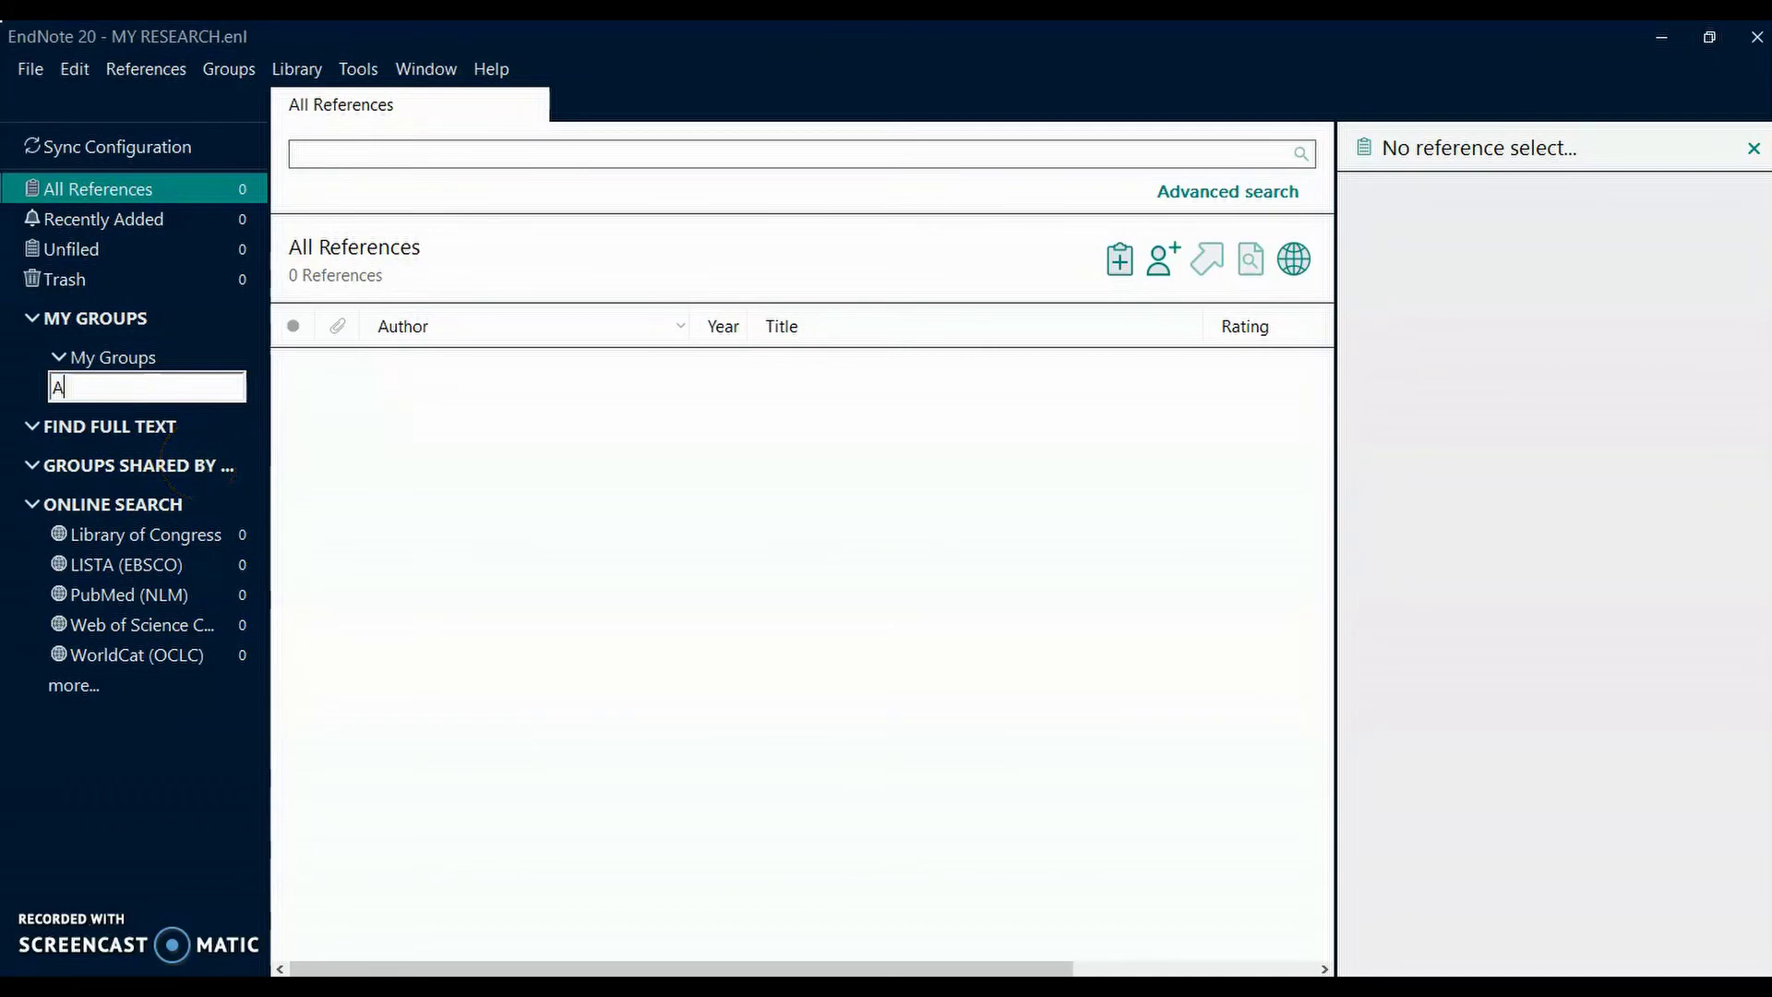
text(SSIGNMENT)
key(Return)
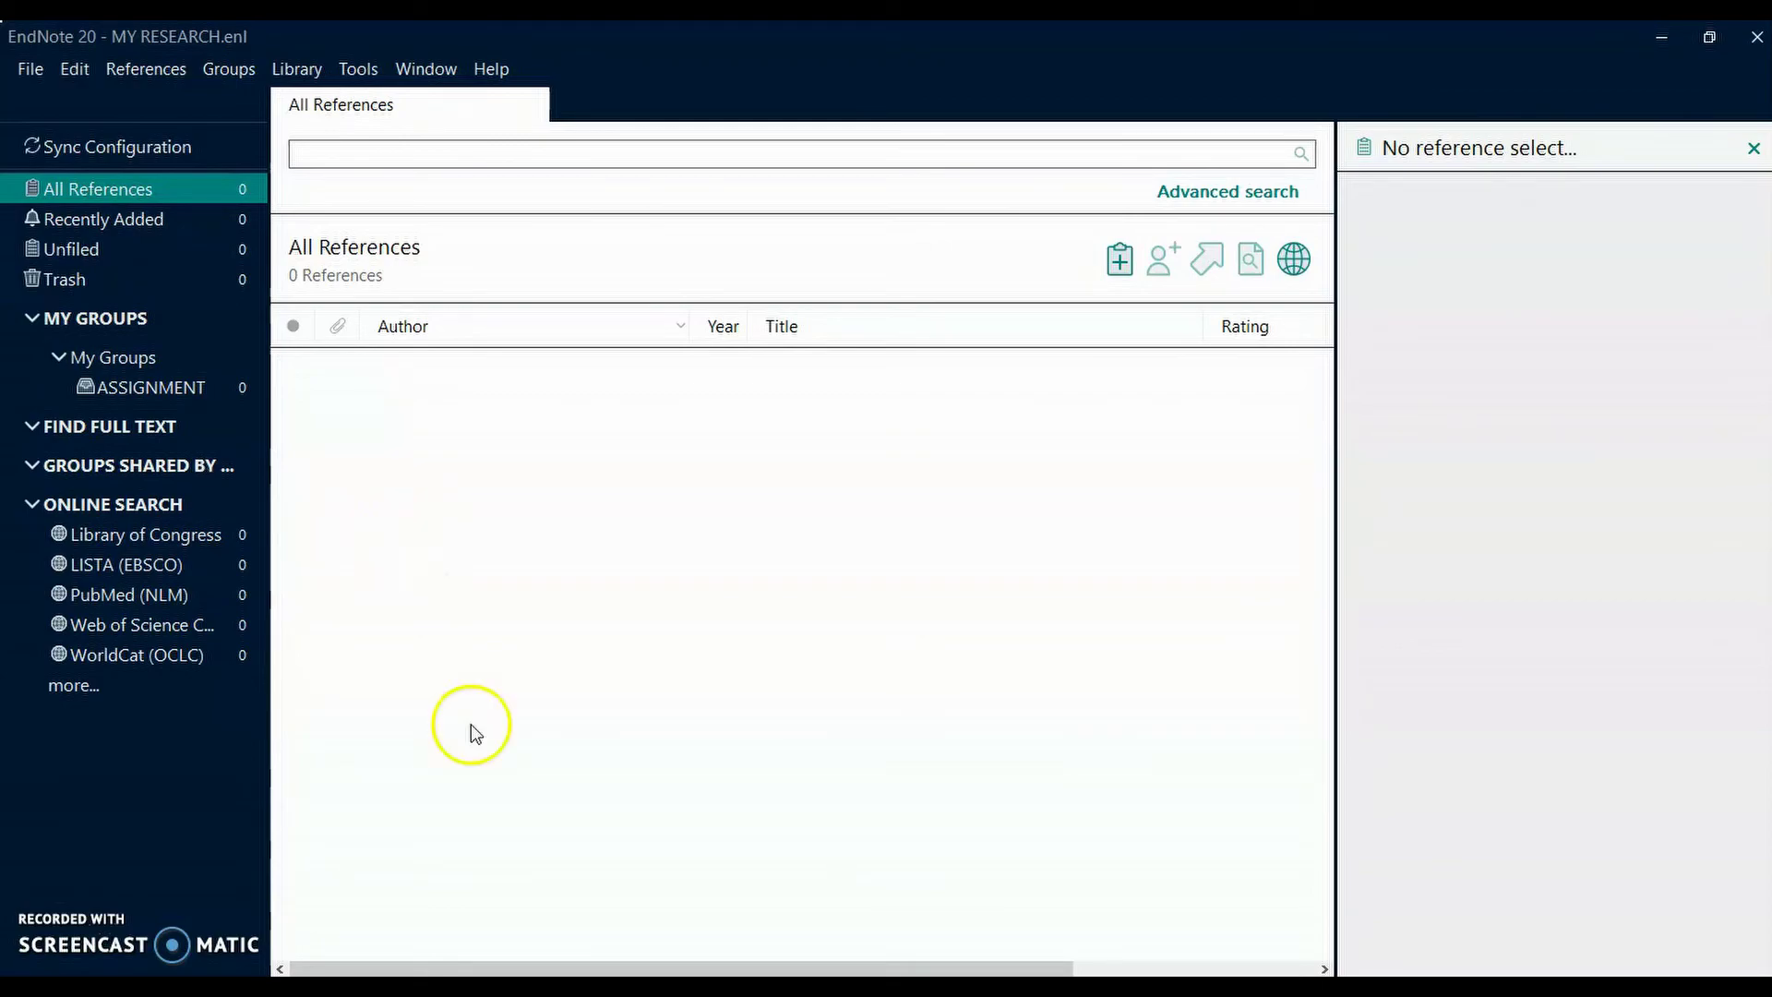
Search ScienceDirect keywords for FINANCIAL MANAGEMENT and filter to Research articles (329,161 results).
click(955, 900)
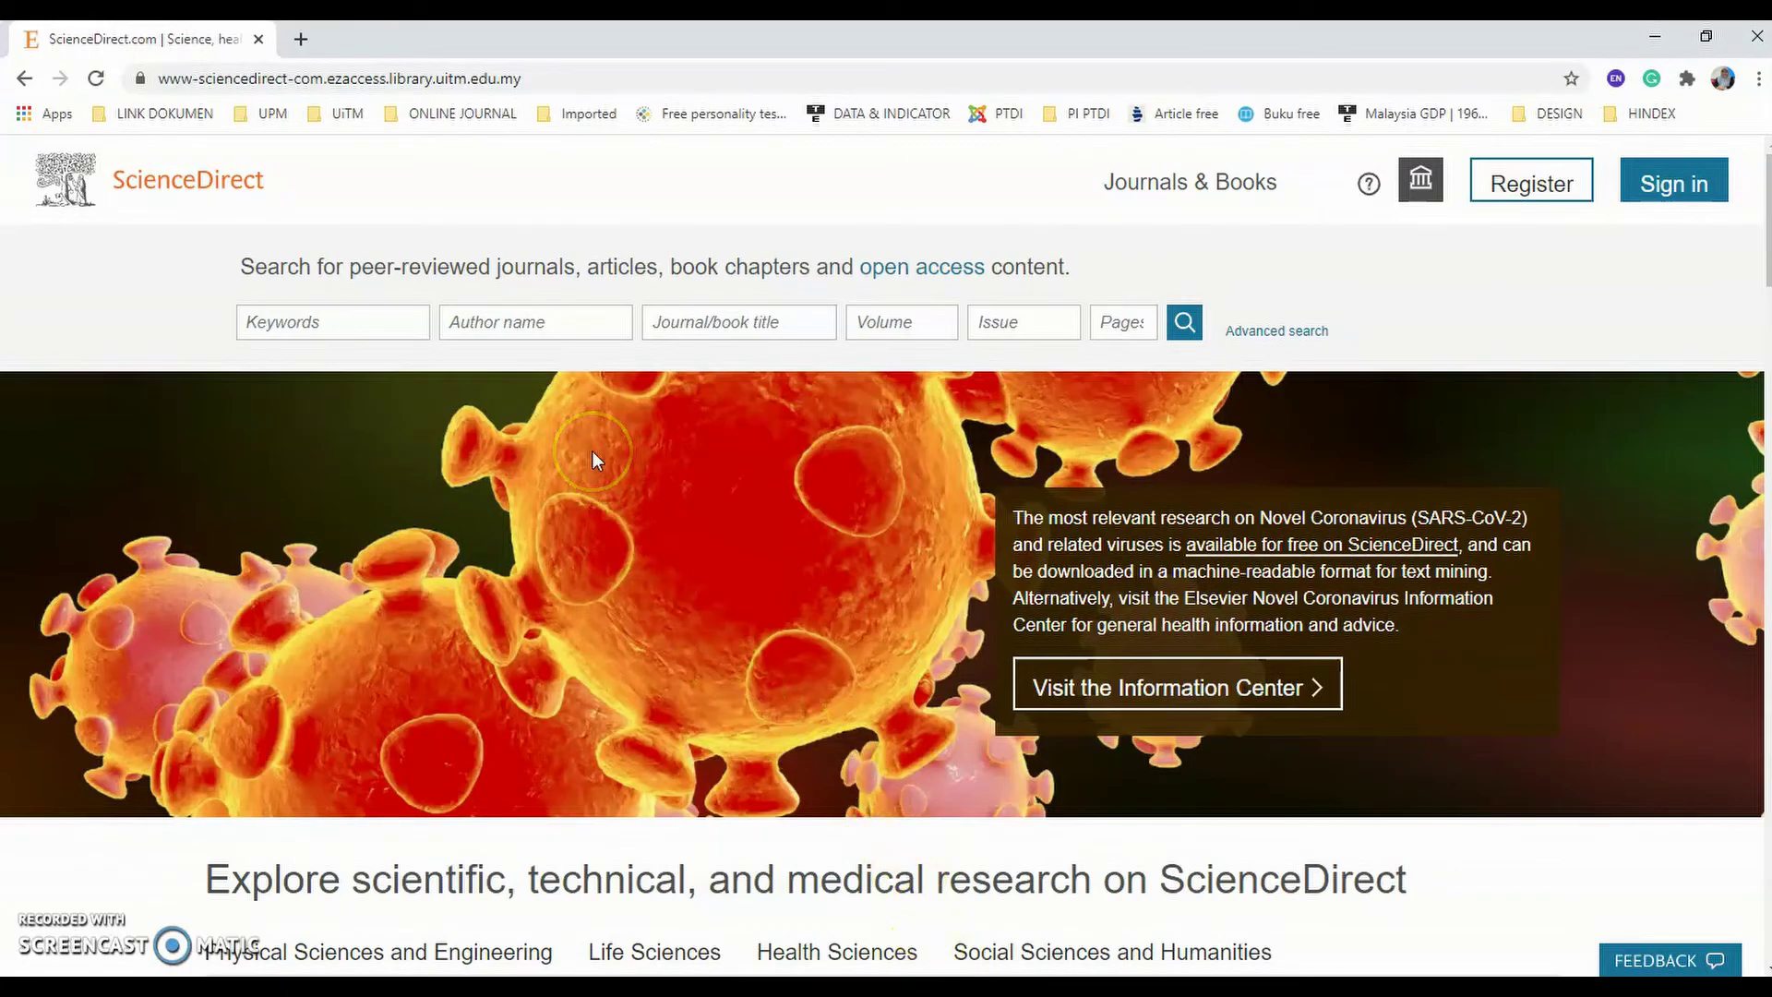
click(380, 320)
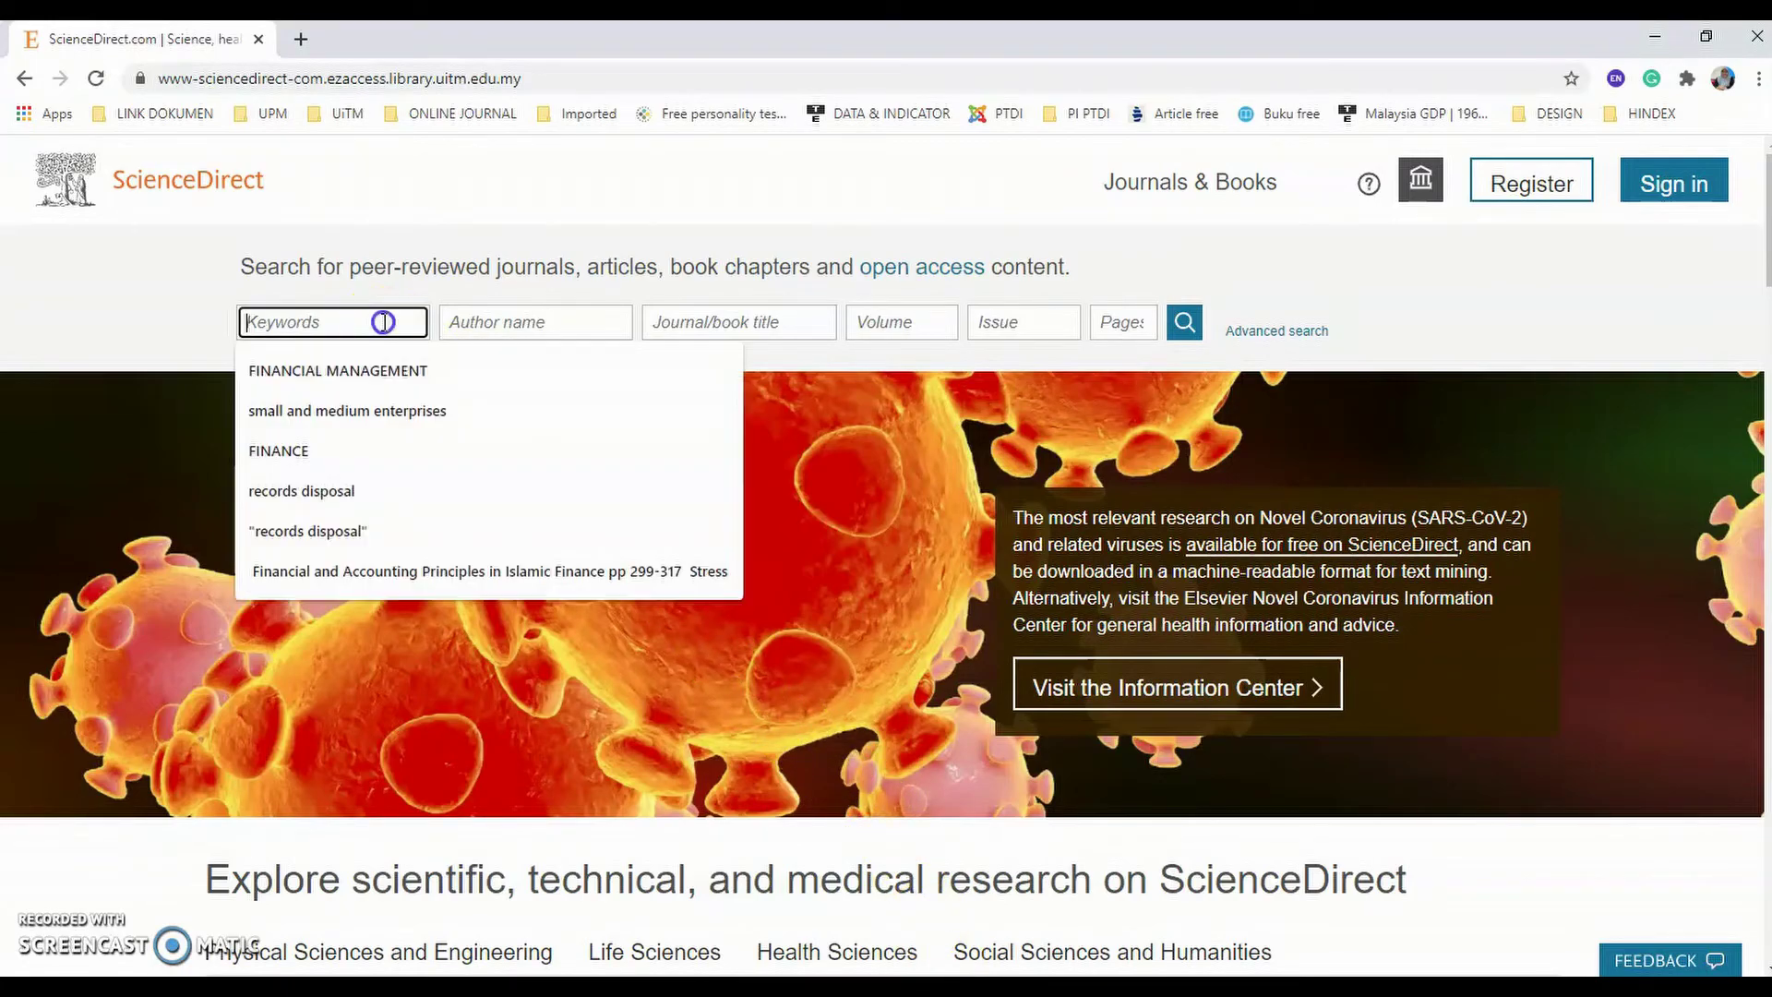
click(397, 374)
click(1177, 328)
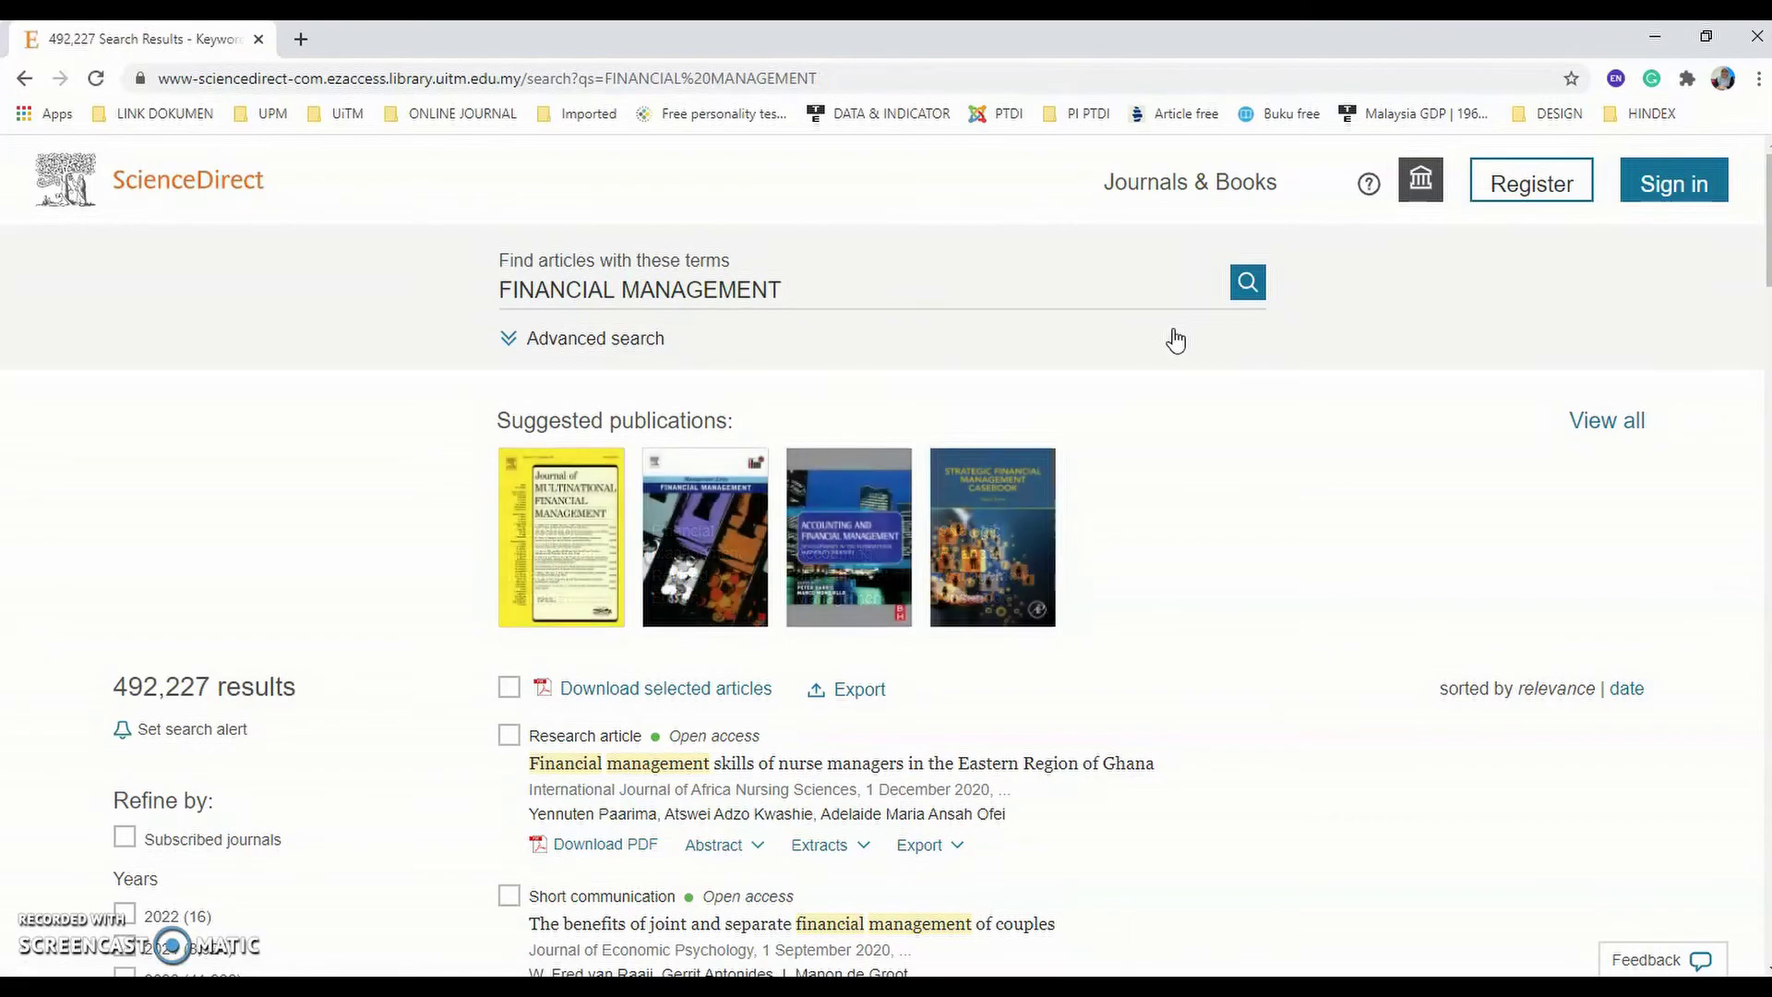
scroll(428, 718, down, 5)
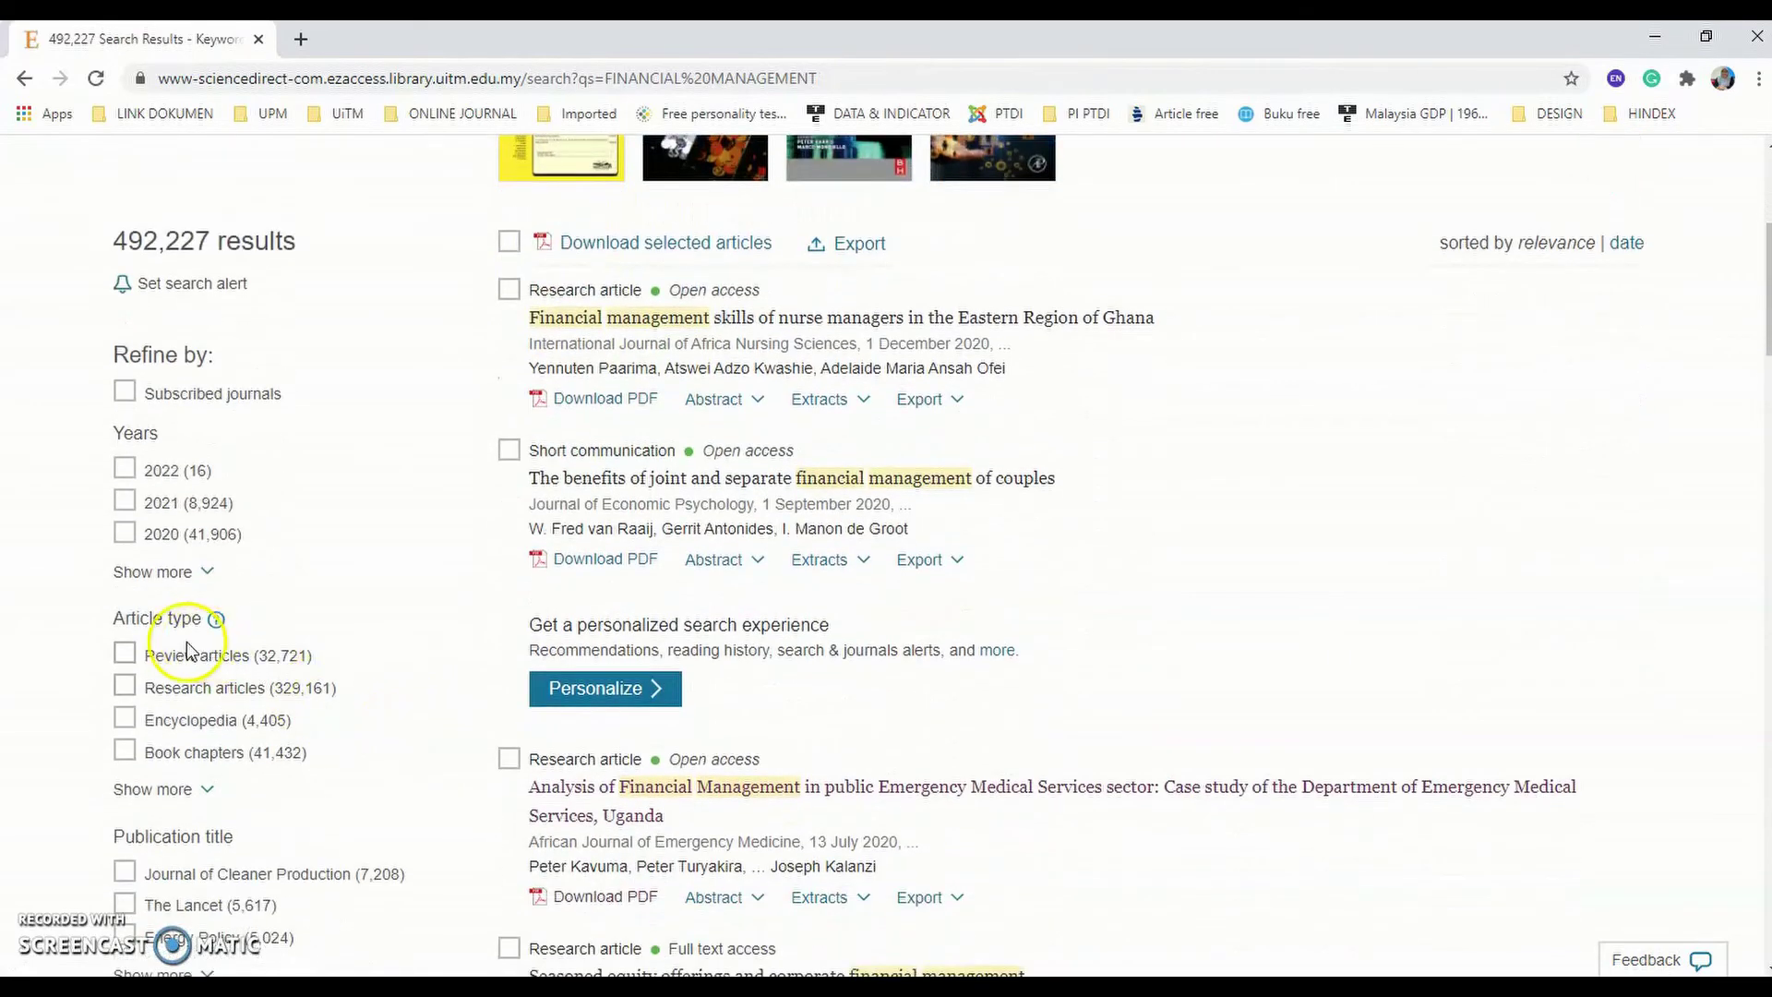
click(126, 686)
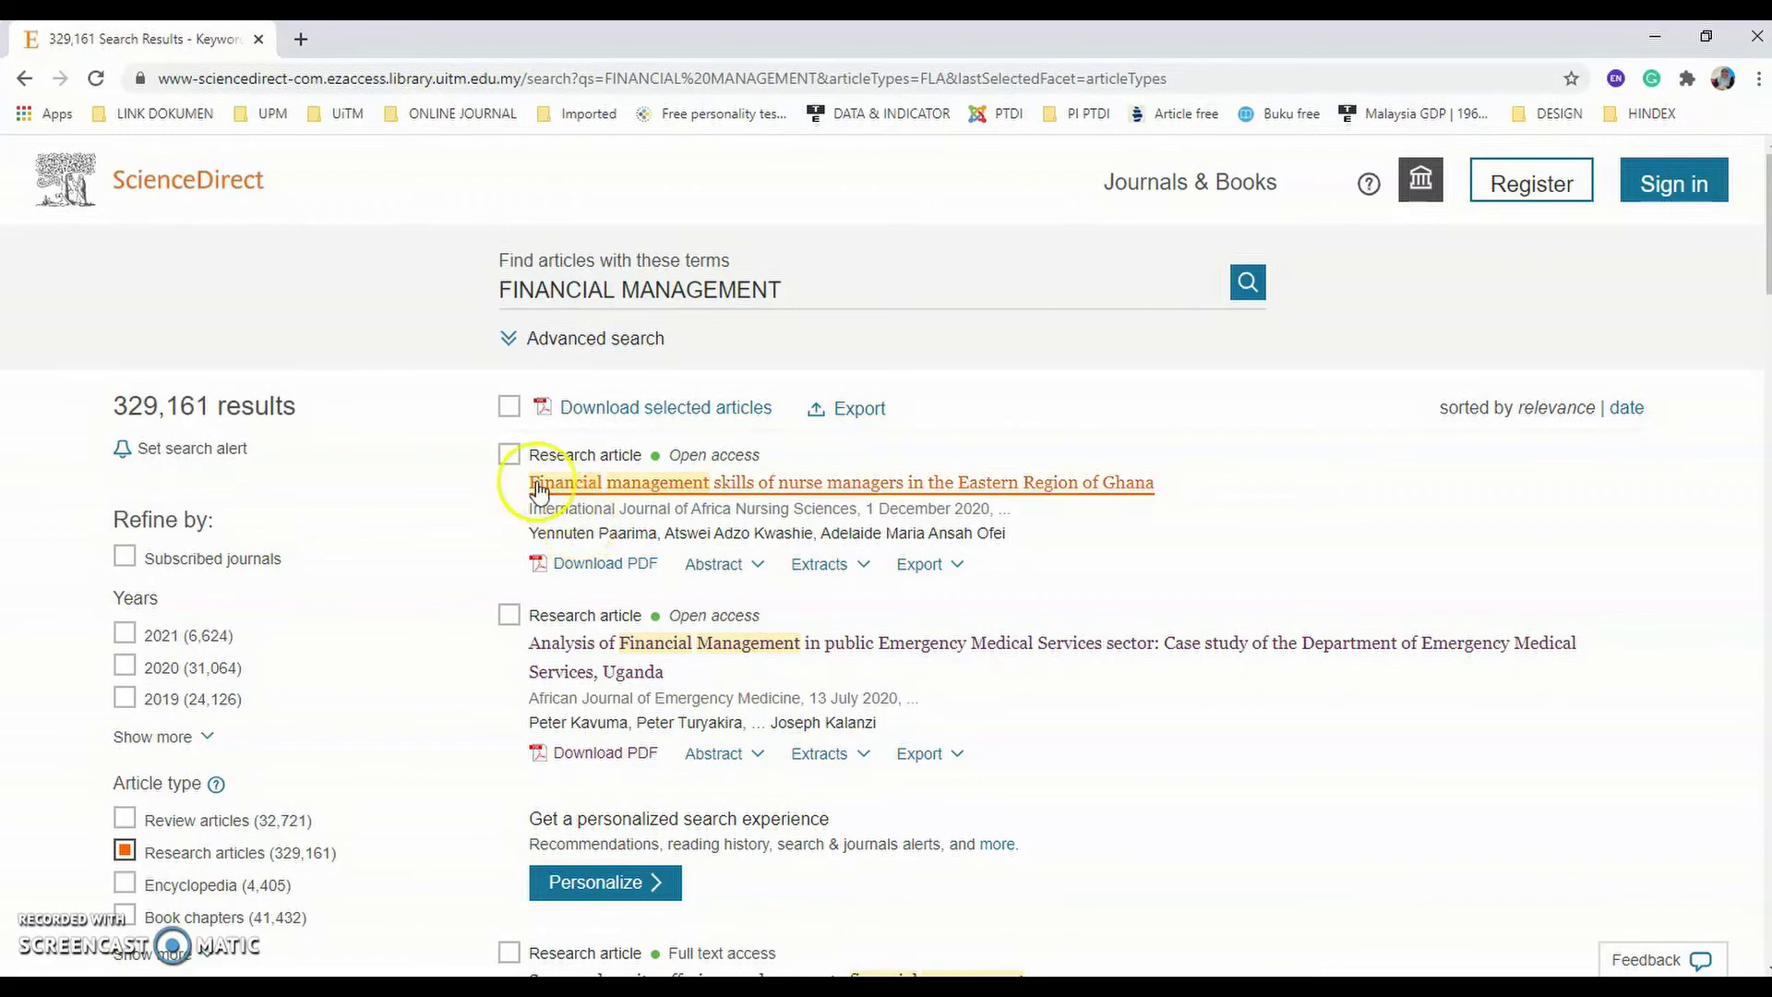
Select the nurse managers skills, Uganda emergency services and seasoned equity offerings articles.
click(509, 454)
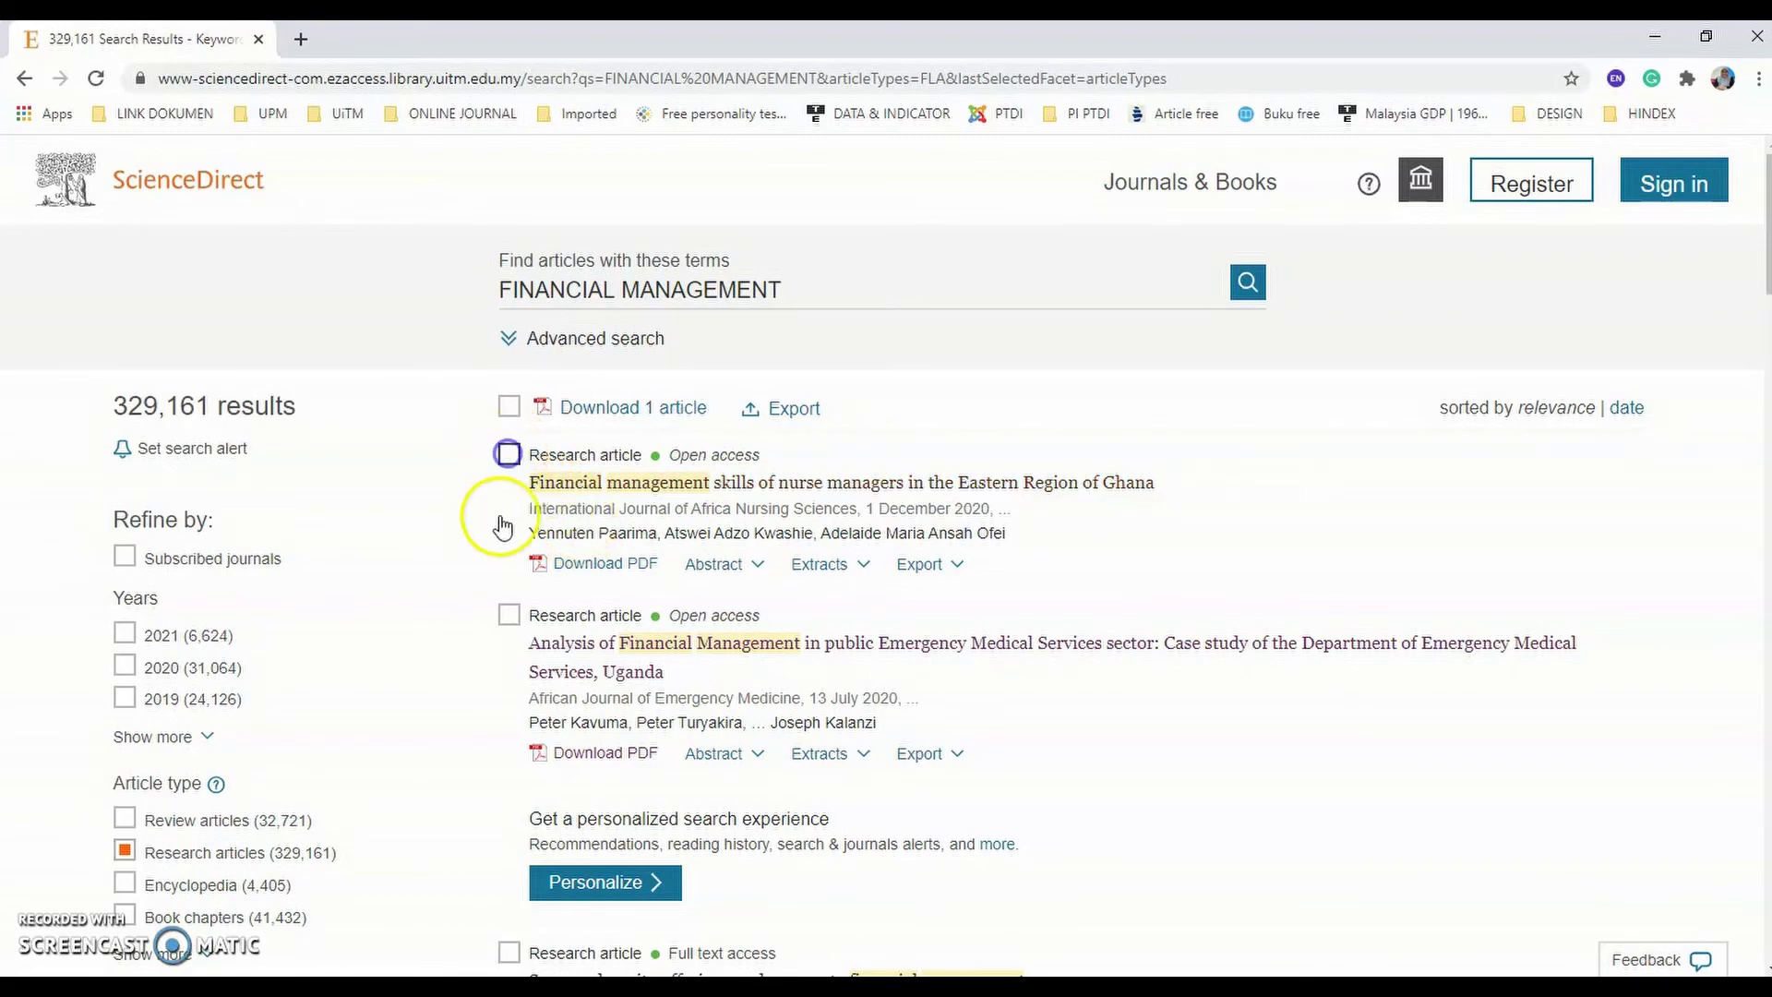
click(508, 613)
scroll(506, 646, down, 2)
click(508, 732)
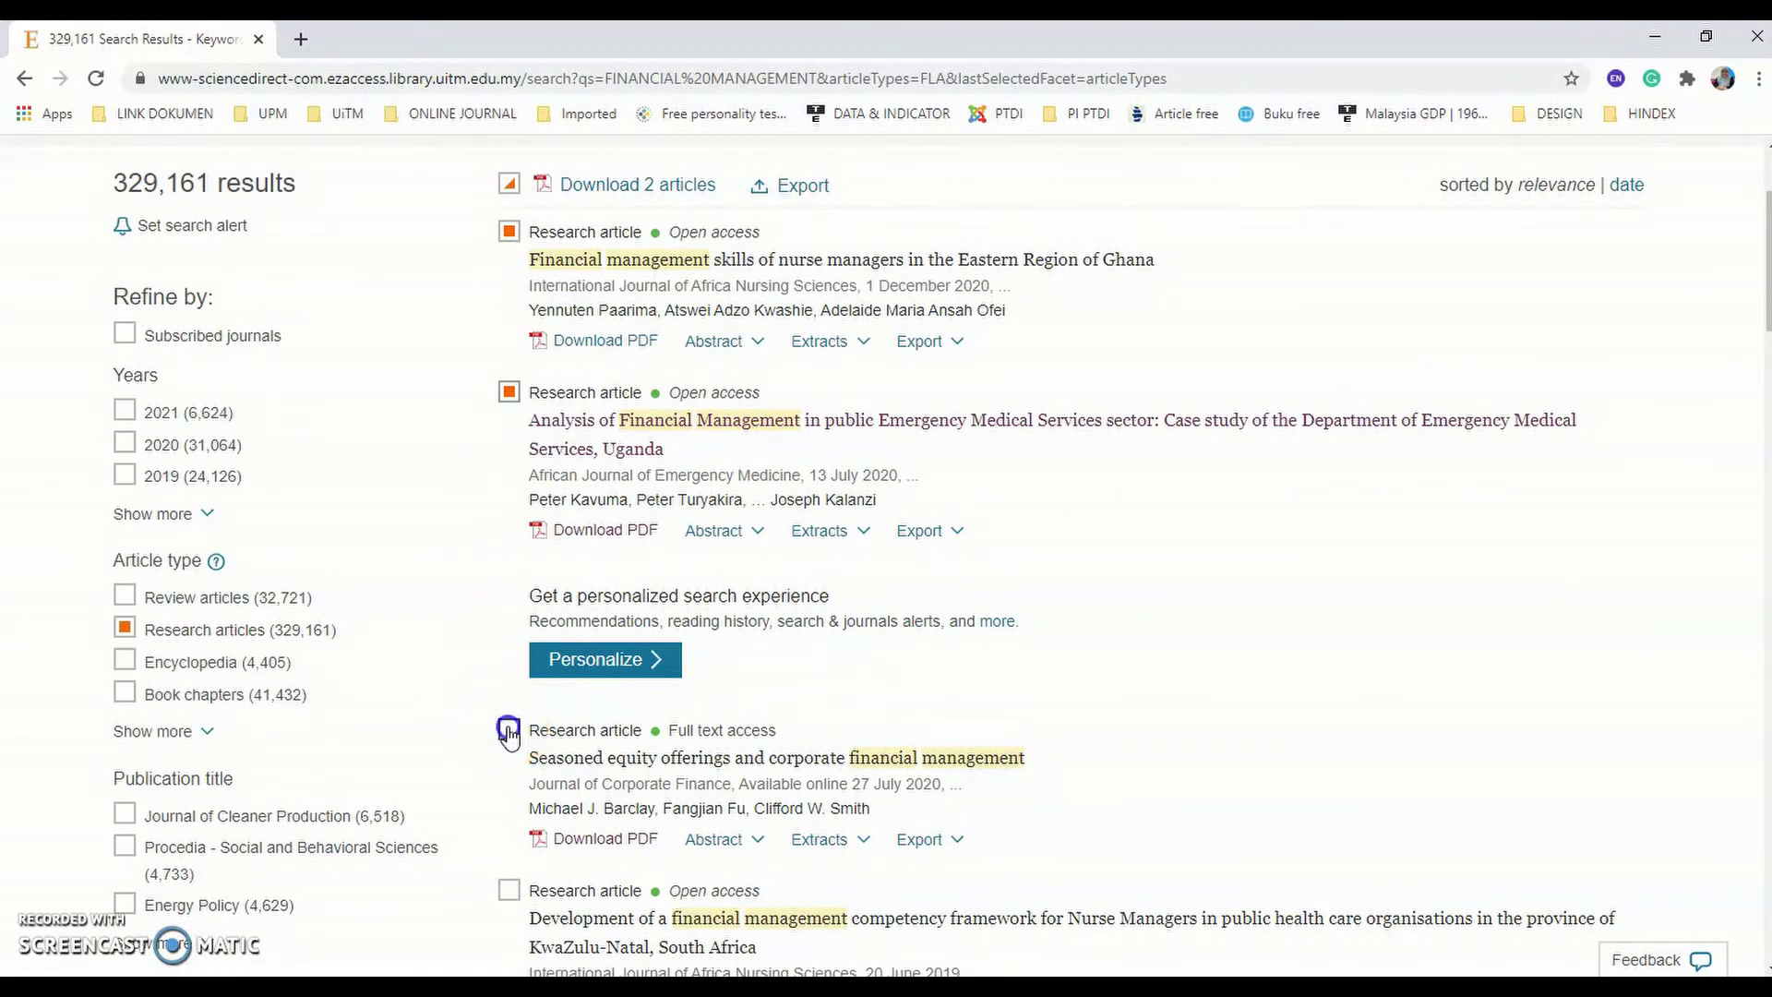
scroll(646, 554, up, 2)
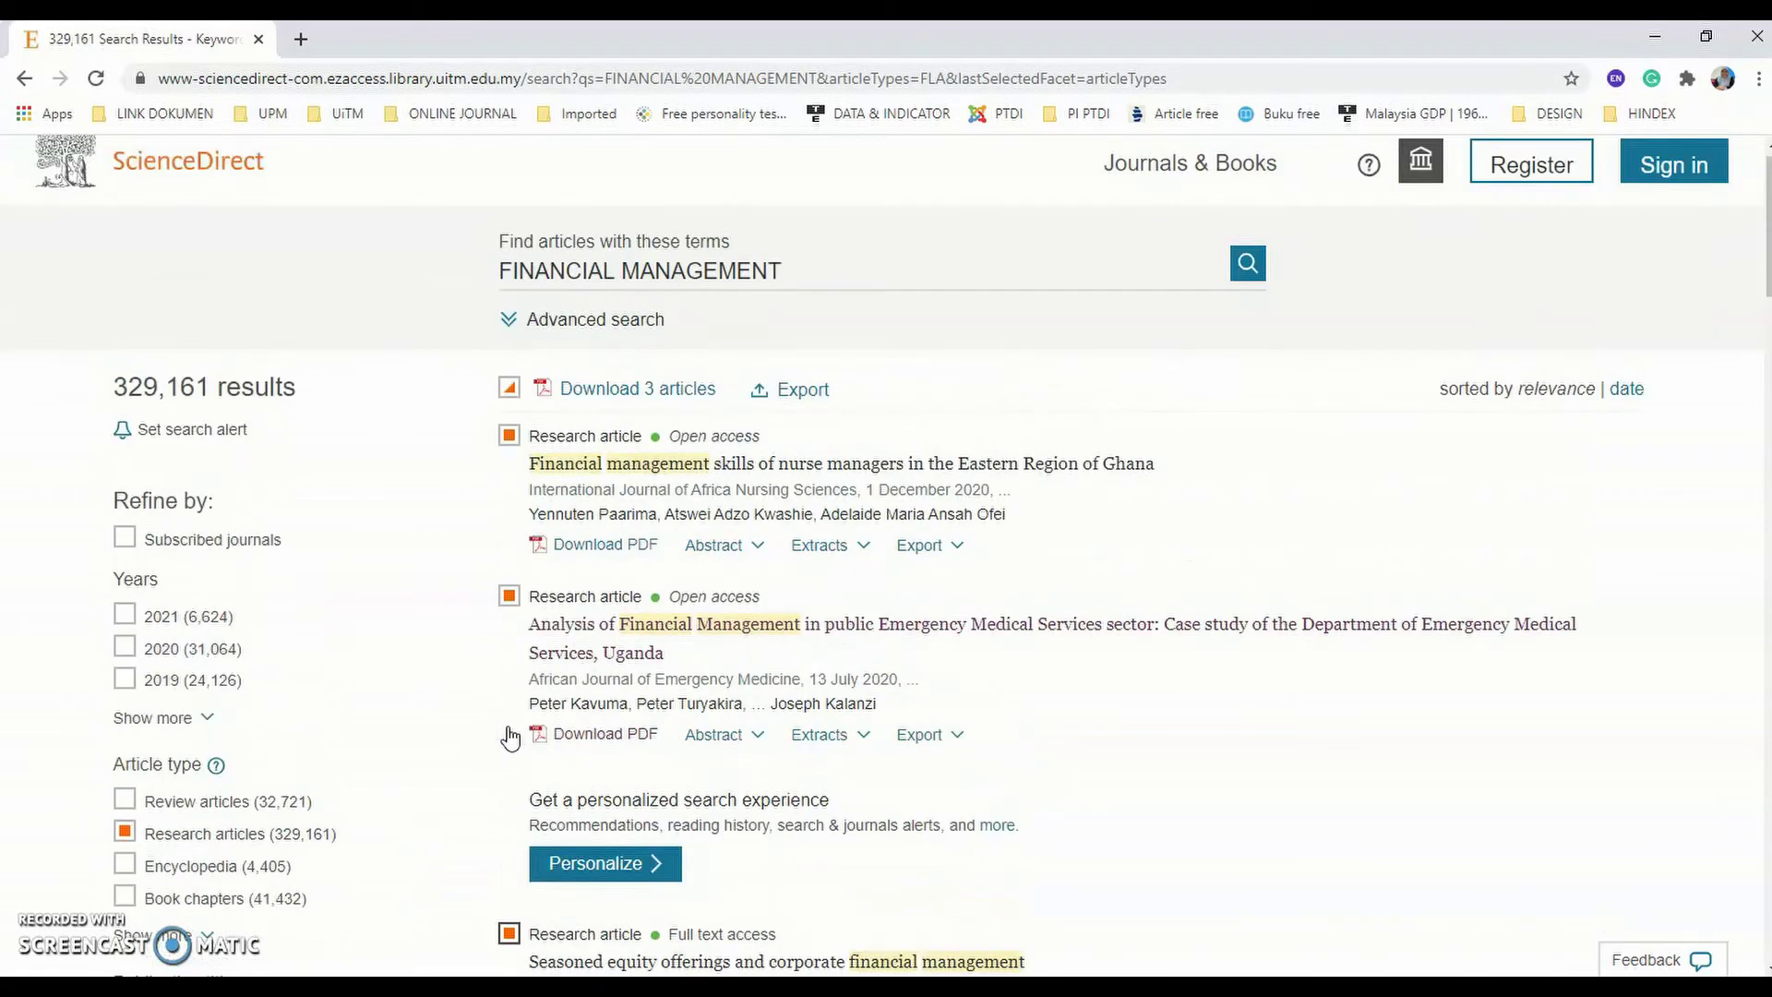
Export the three selected citations as an RIS file and open it in EndNote.
click(810, 411)
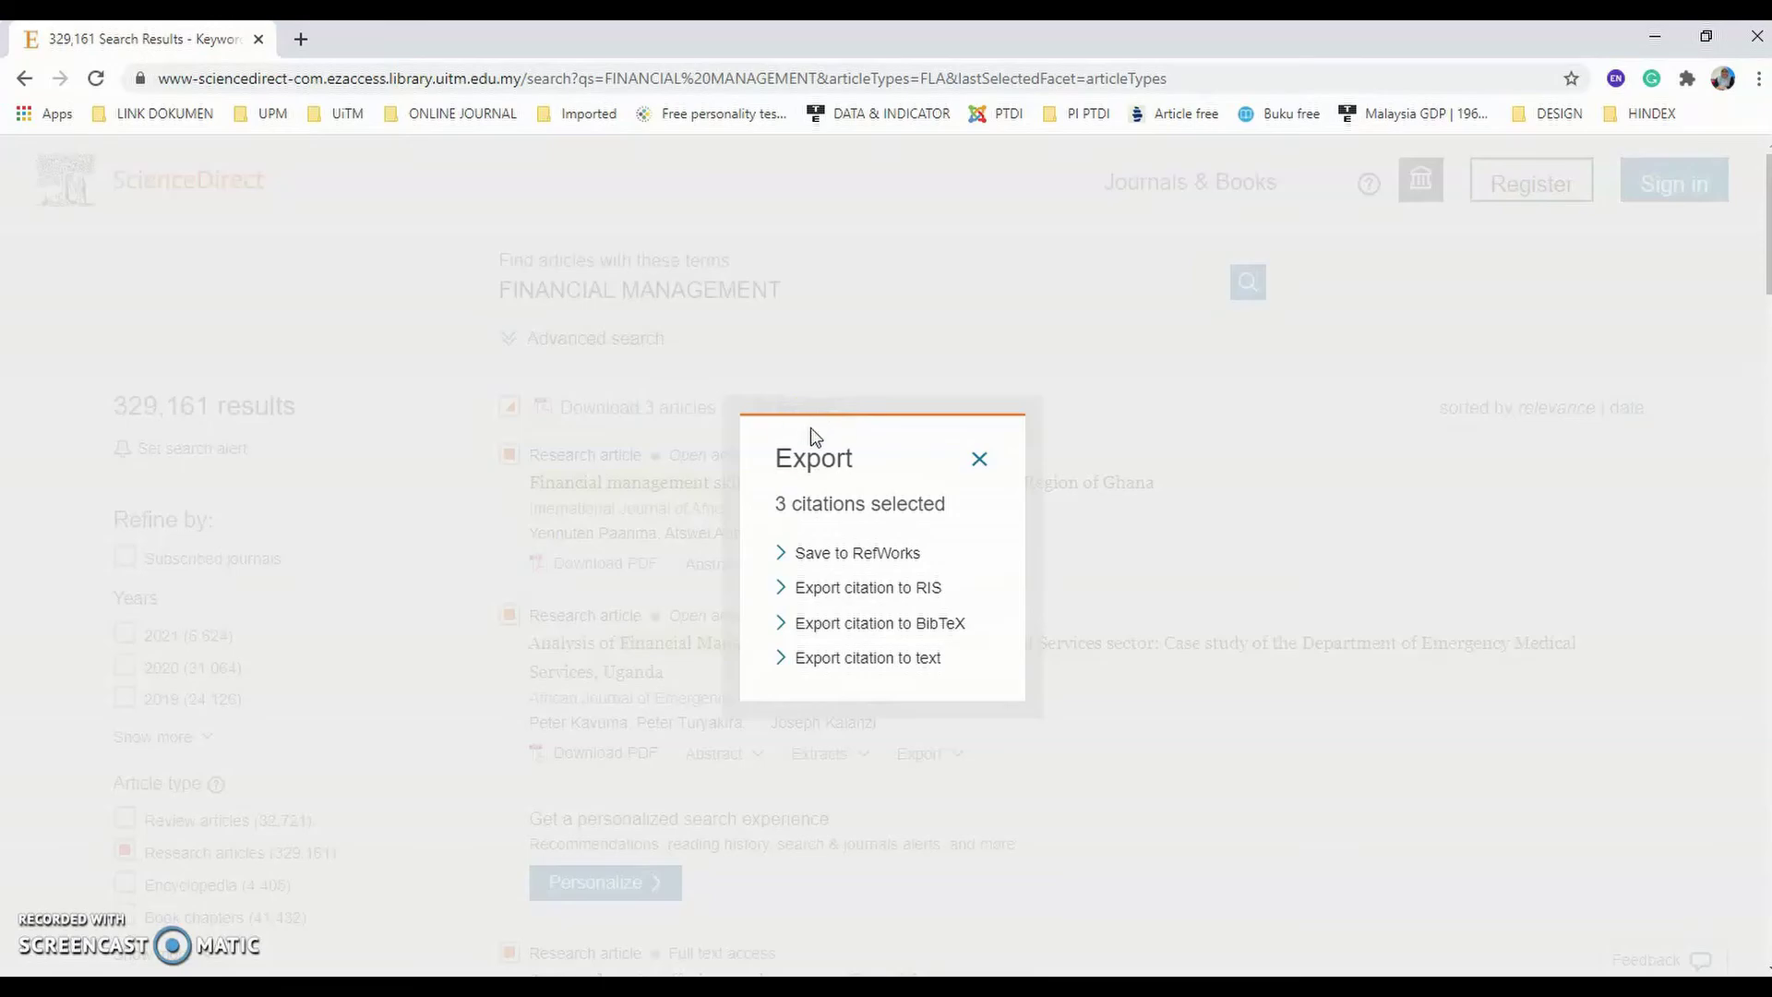
click(883, 588)
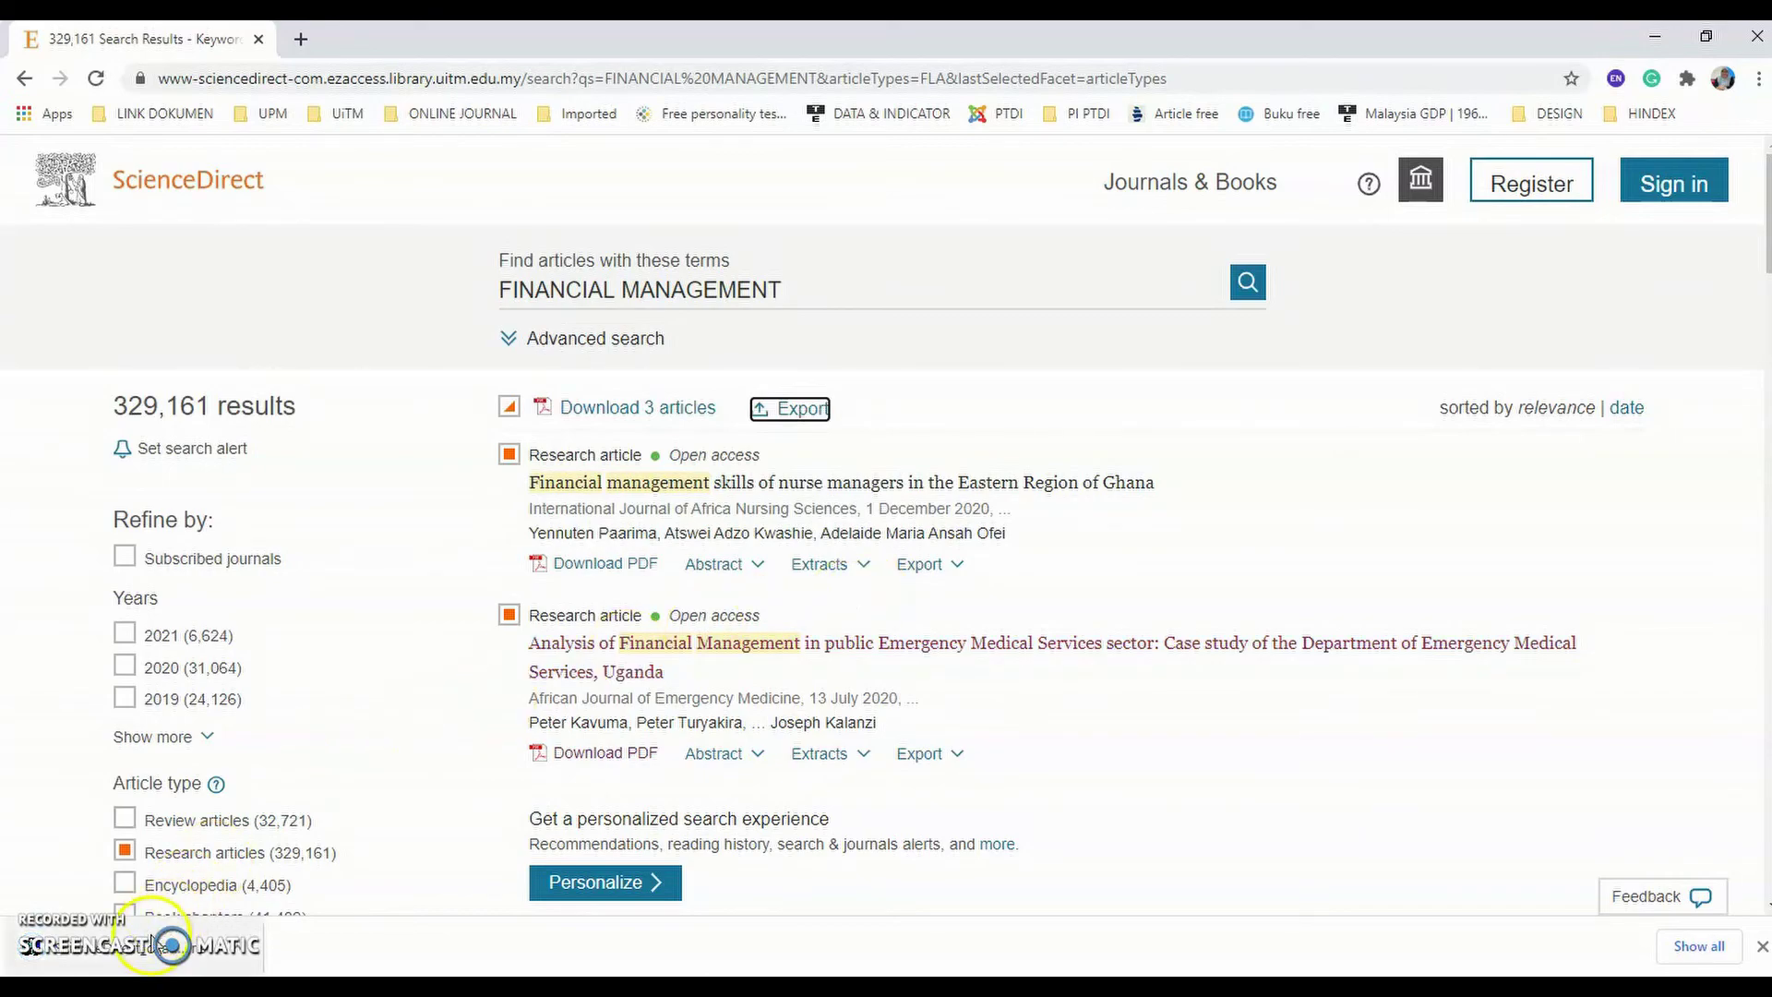
click(74, 943)
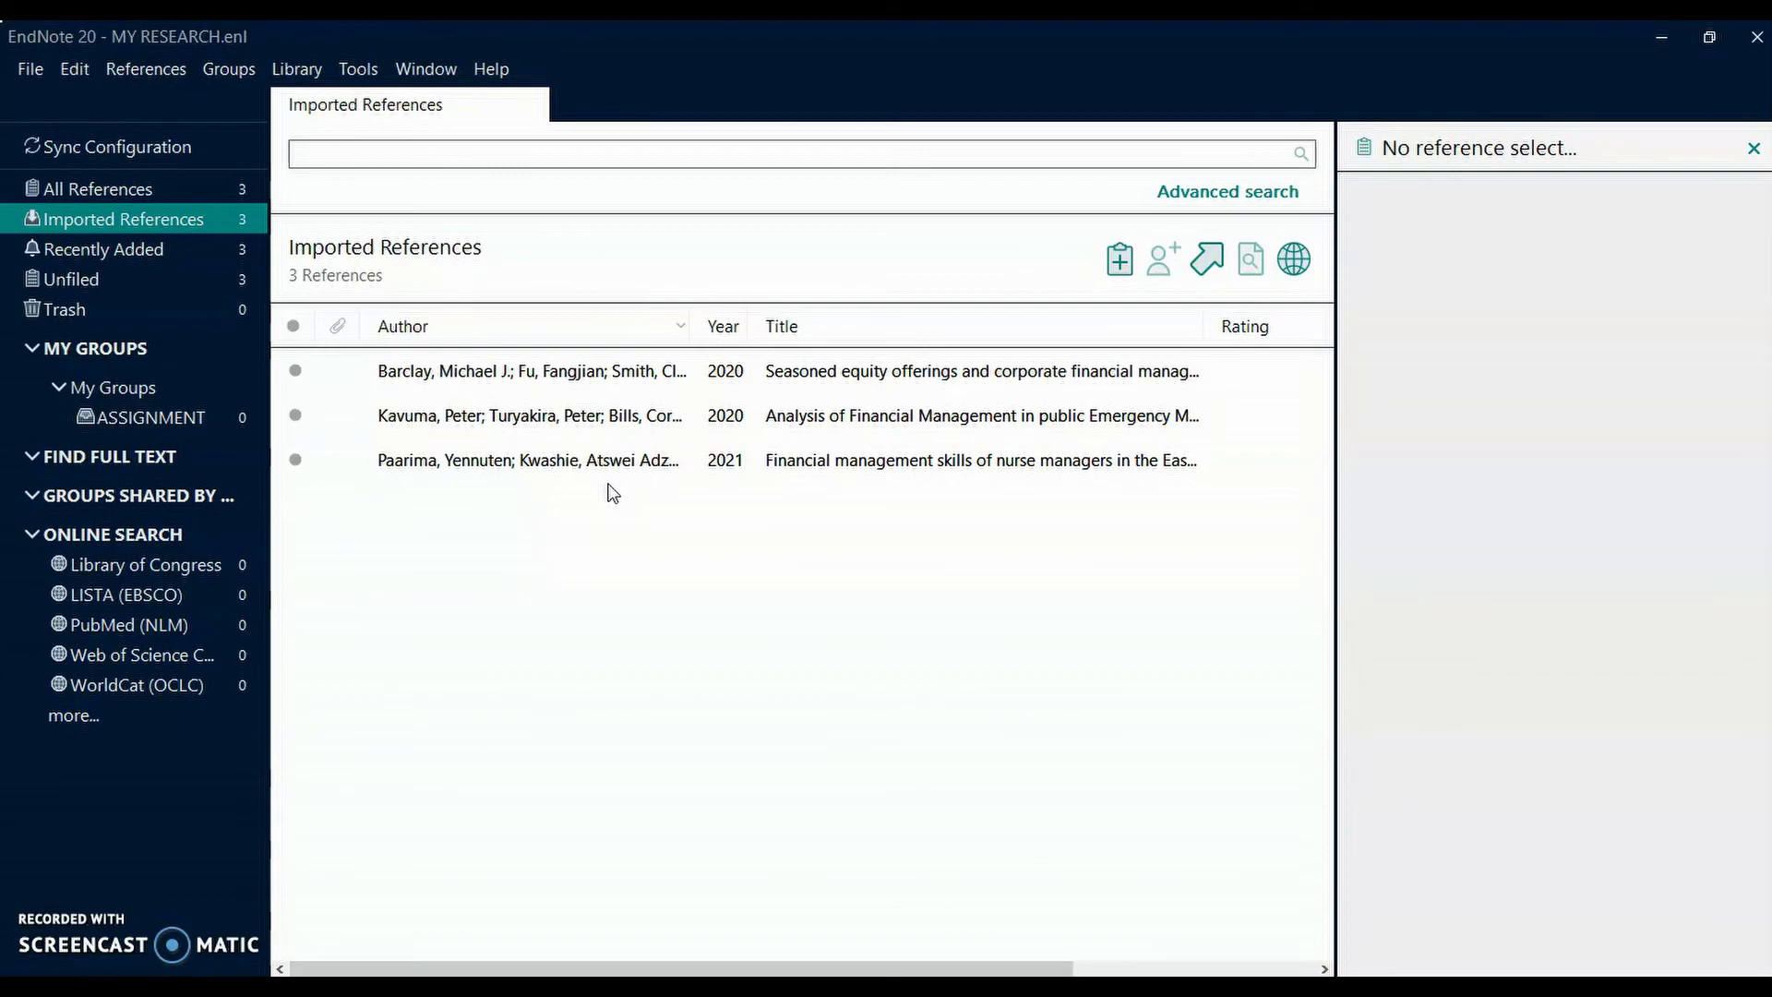
Drag the Barclay, Kavuma and Paarima references into the ASSIGNMENT group.
click(595, 452)
shift+click(582, 369)
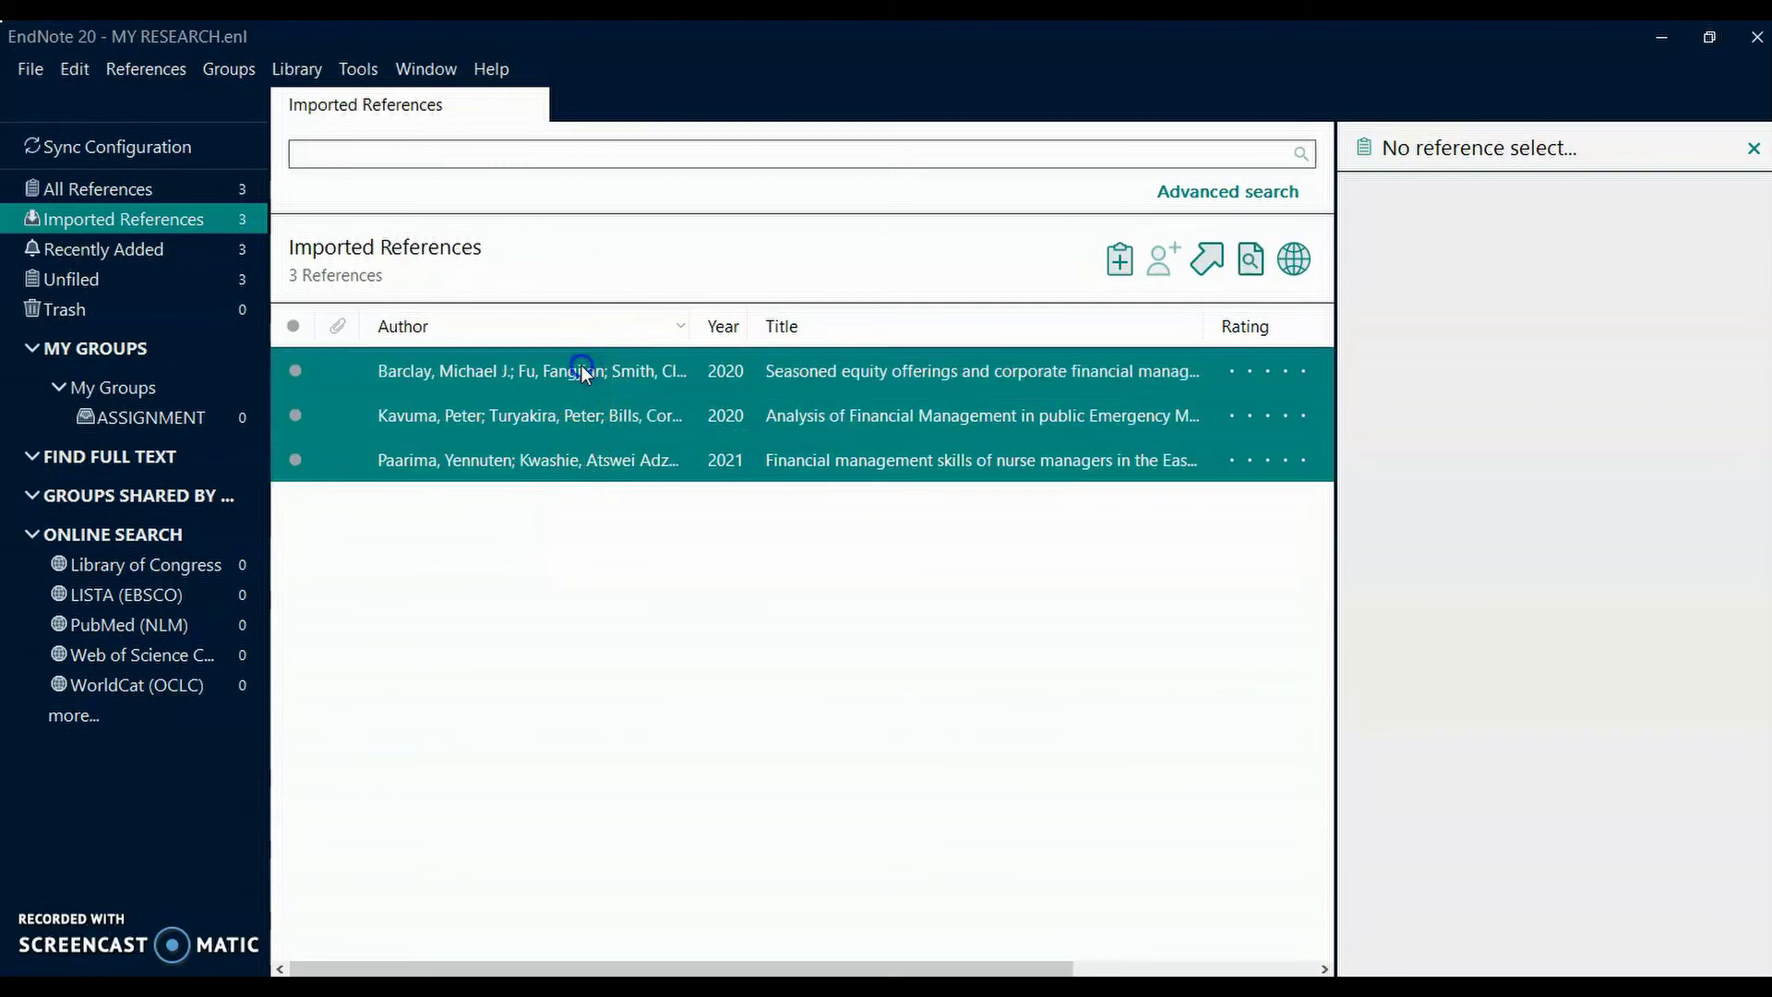
drag(579, 363, 198, 418)
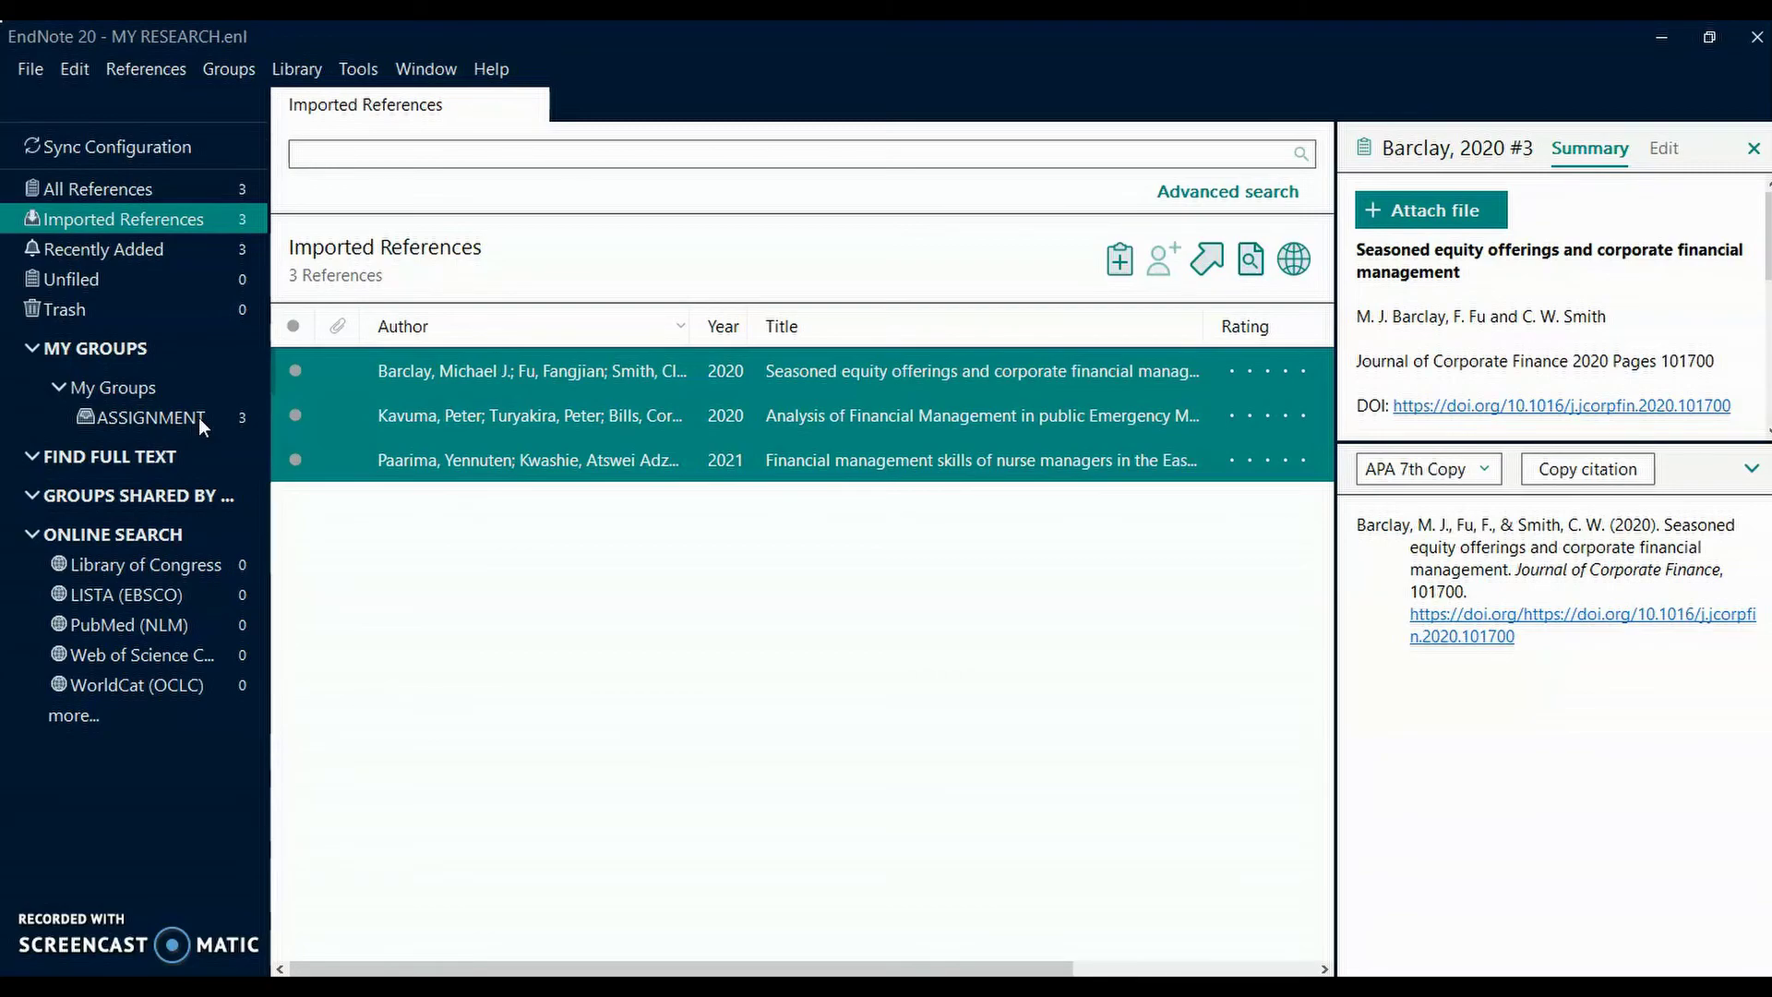
click(473, 538)
Return to the ScienceDirect results and download the three selected articles as a zip.
key(alt+Tab)
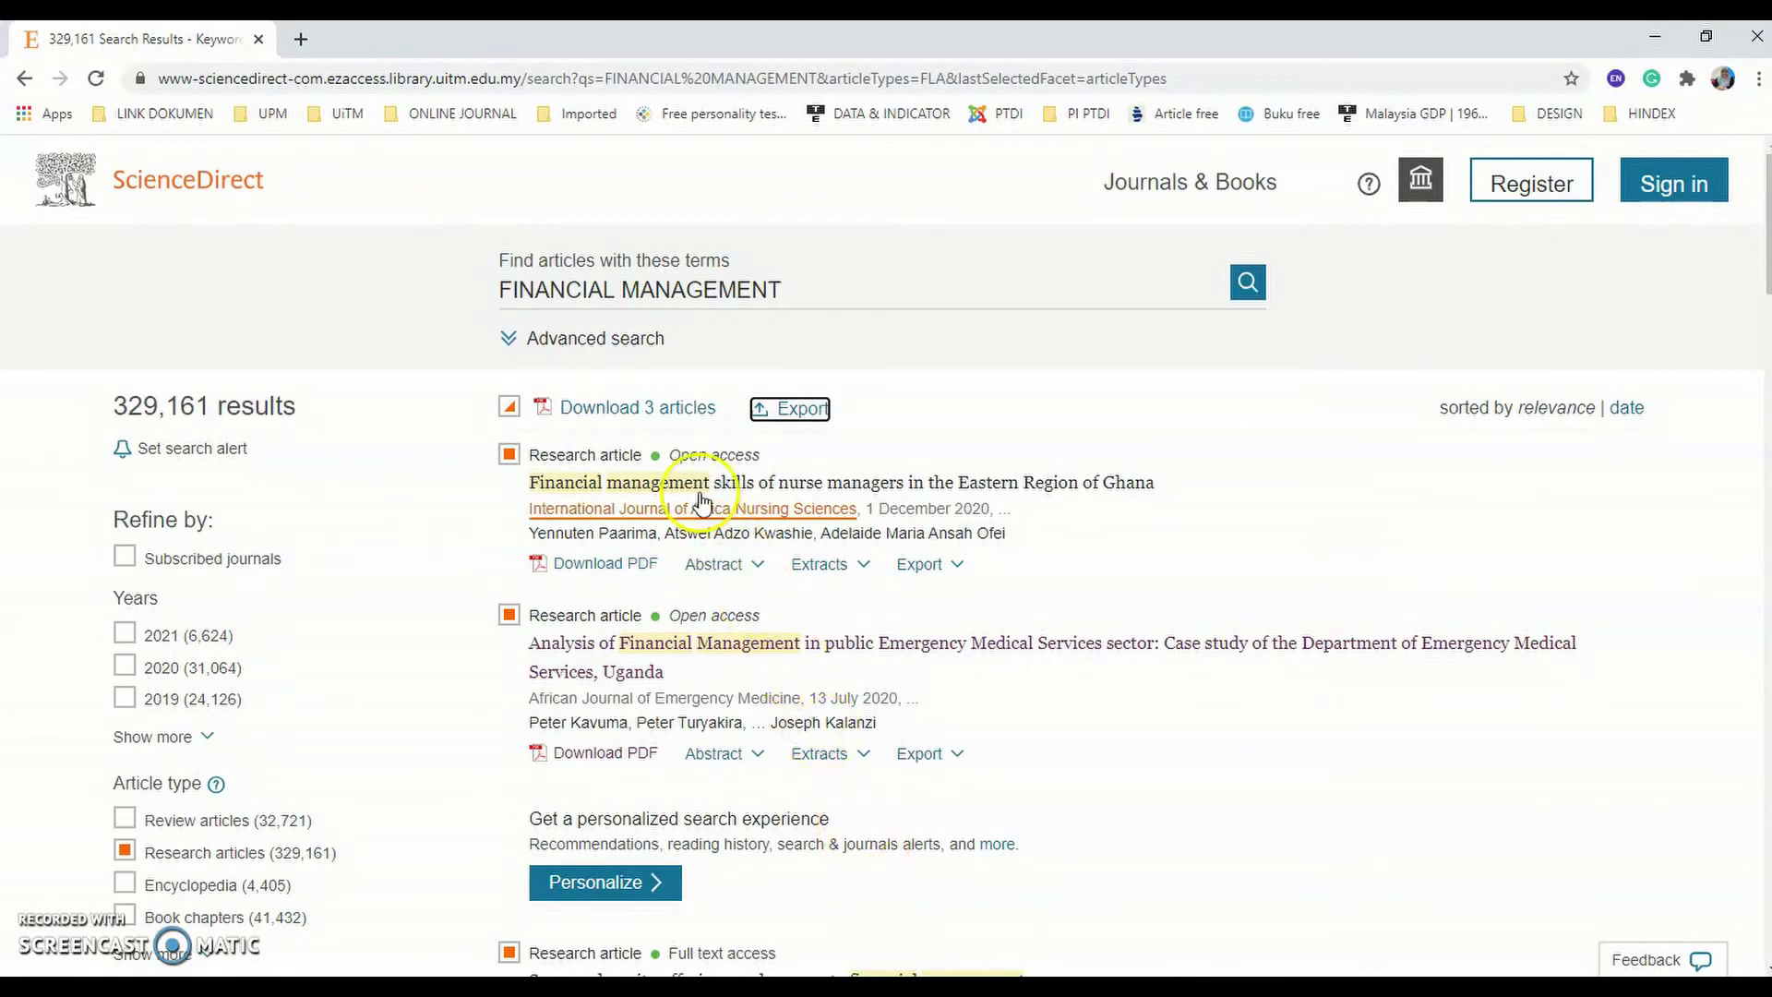
click(669, 417)
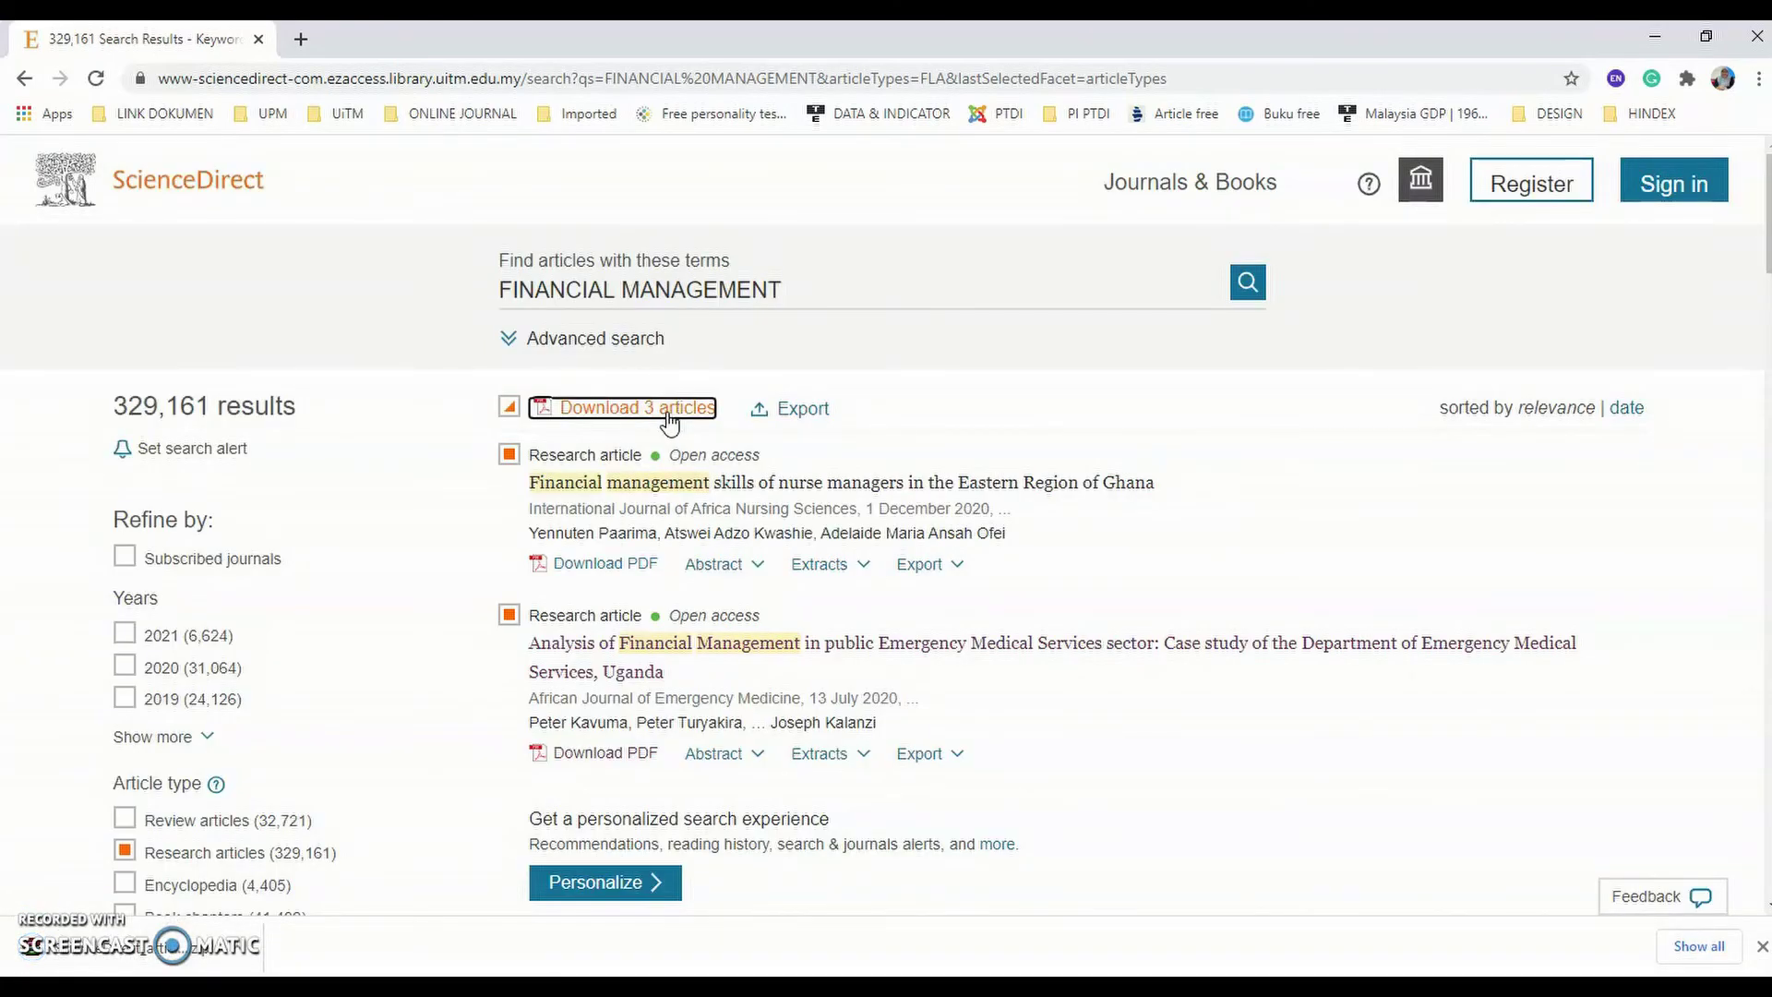
Extract the zip's three article PDFs into Desktop\EndNote PDF Downloads with WinRAR.
click(161, 940)
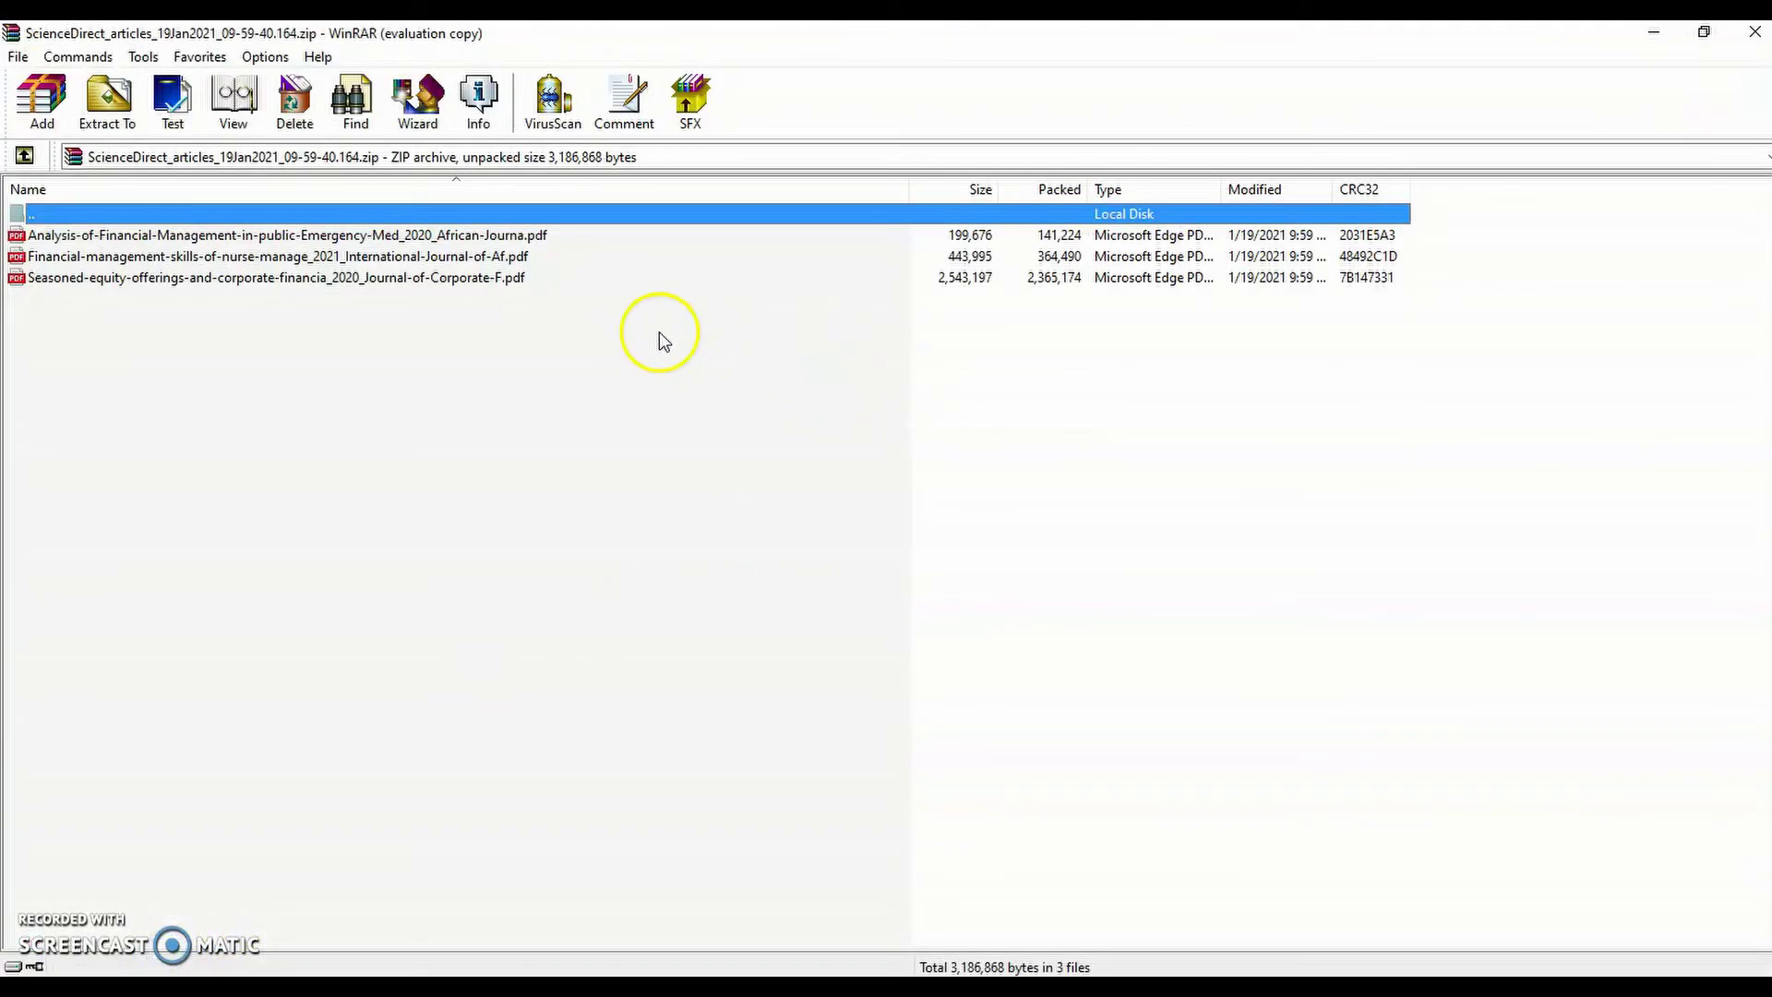
click(1062, 417)
drag(521, 344, 506, 236)
right_click(505, 237)
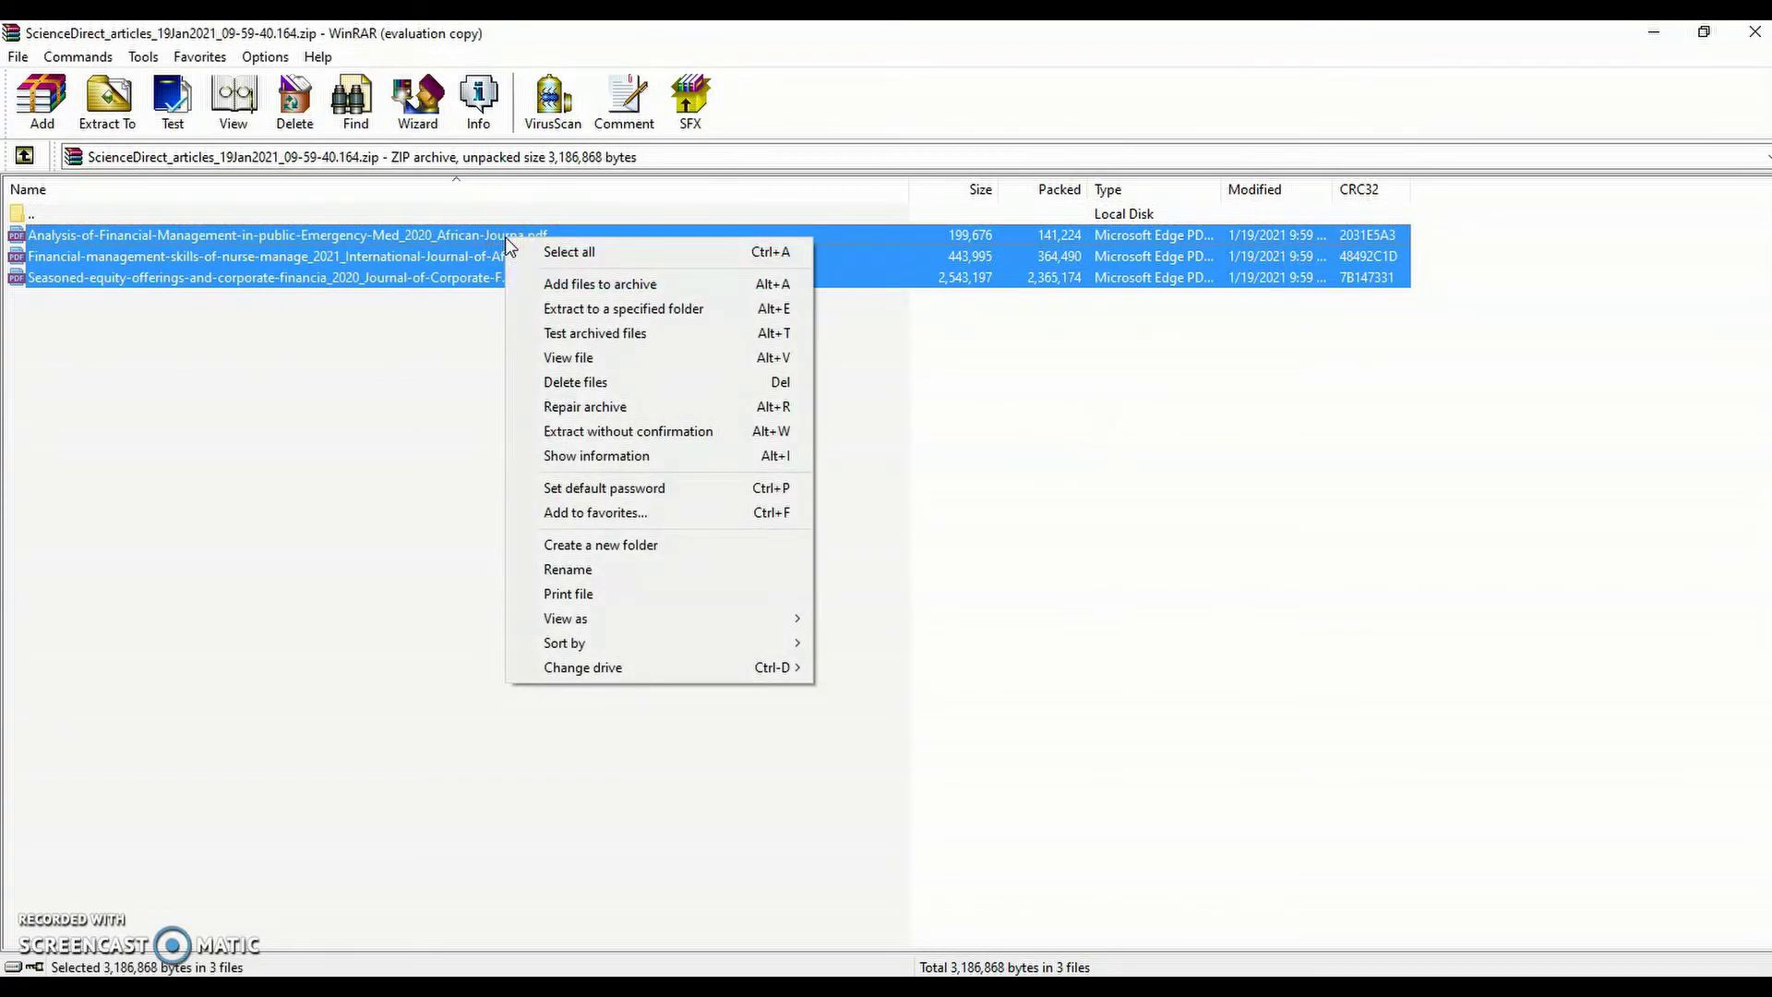
click(572, 309)
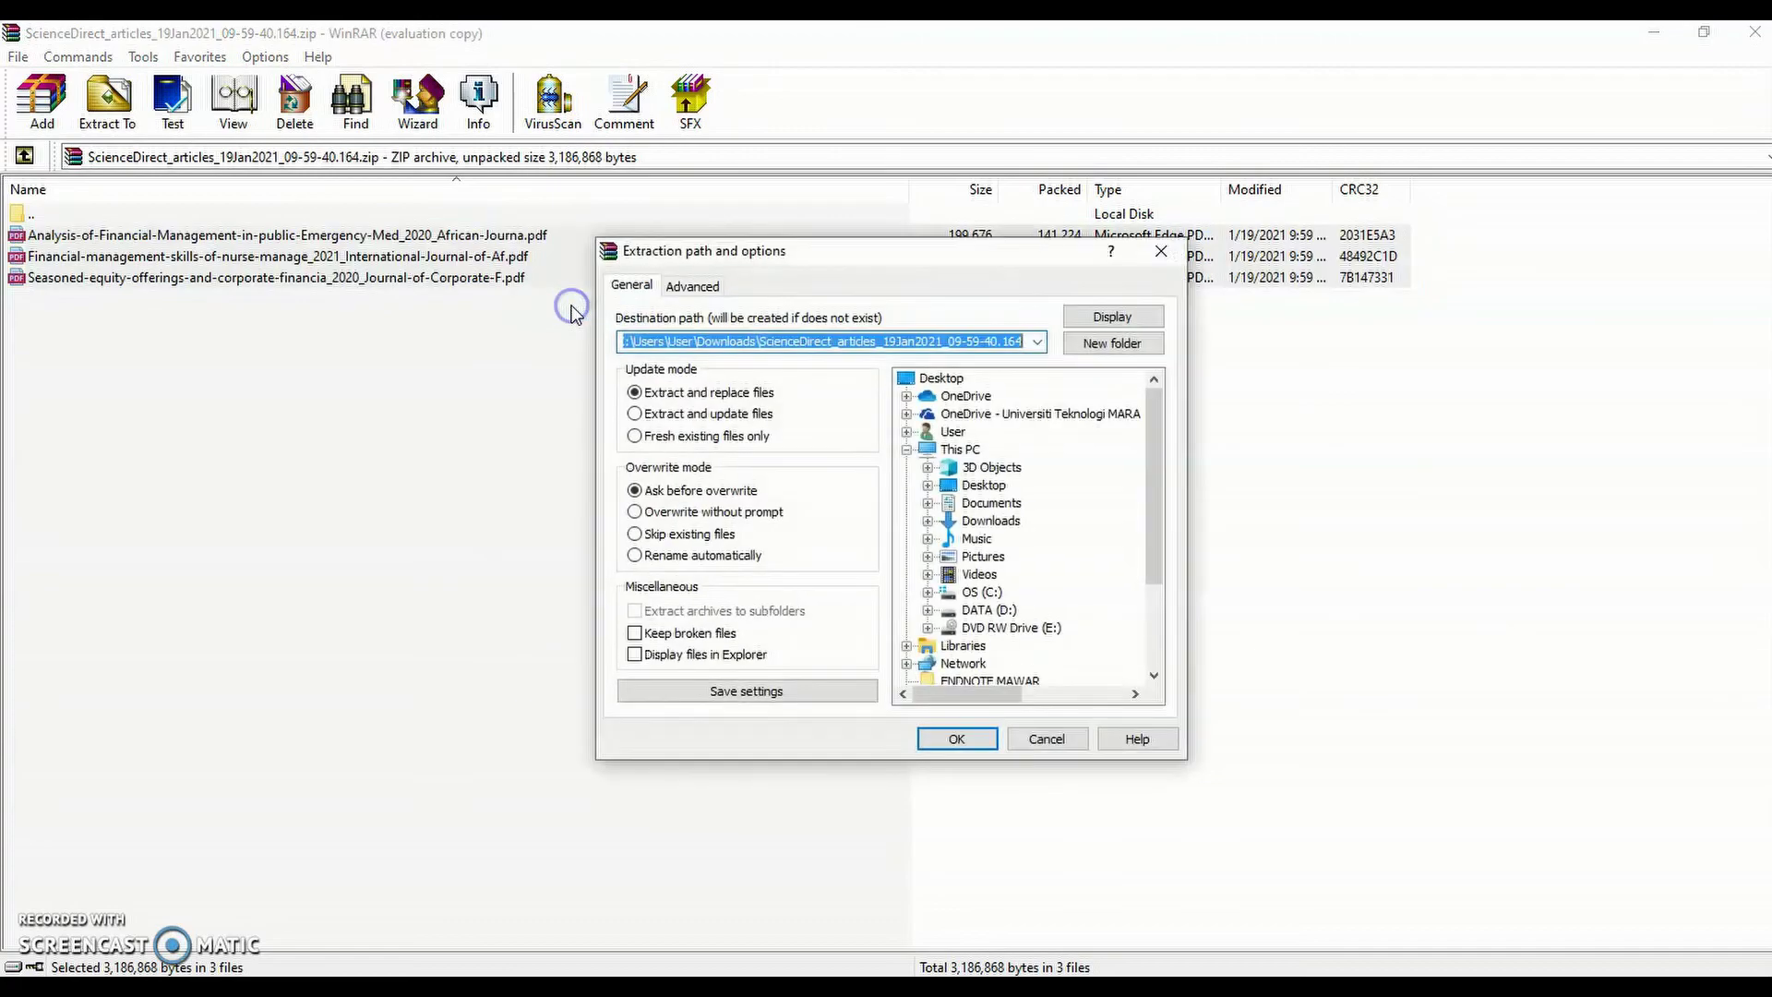
click(932, 487)
click(1012, 520)
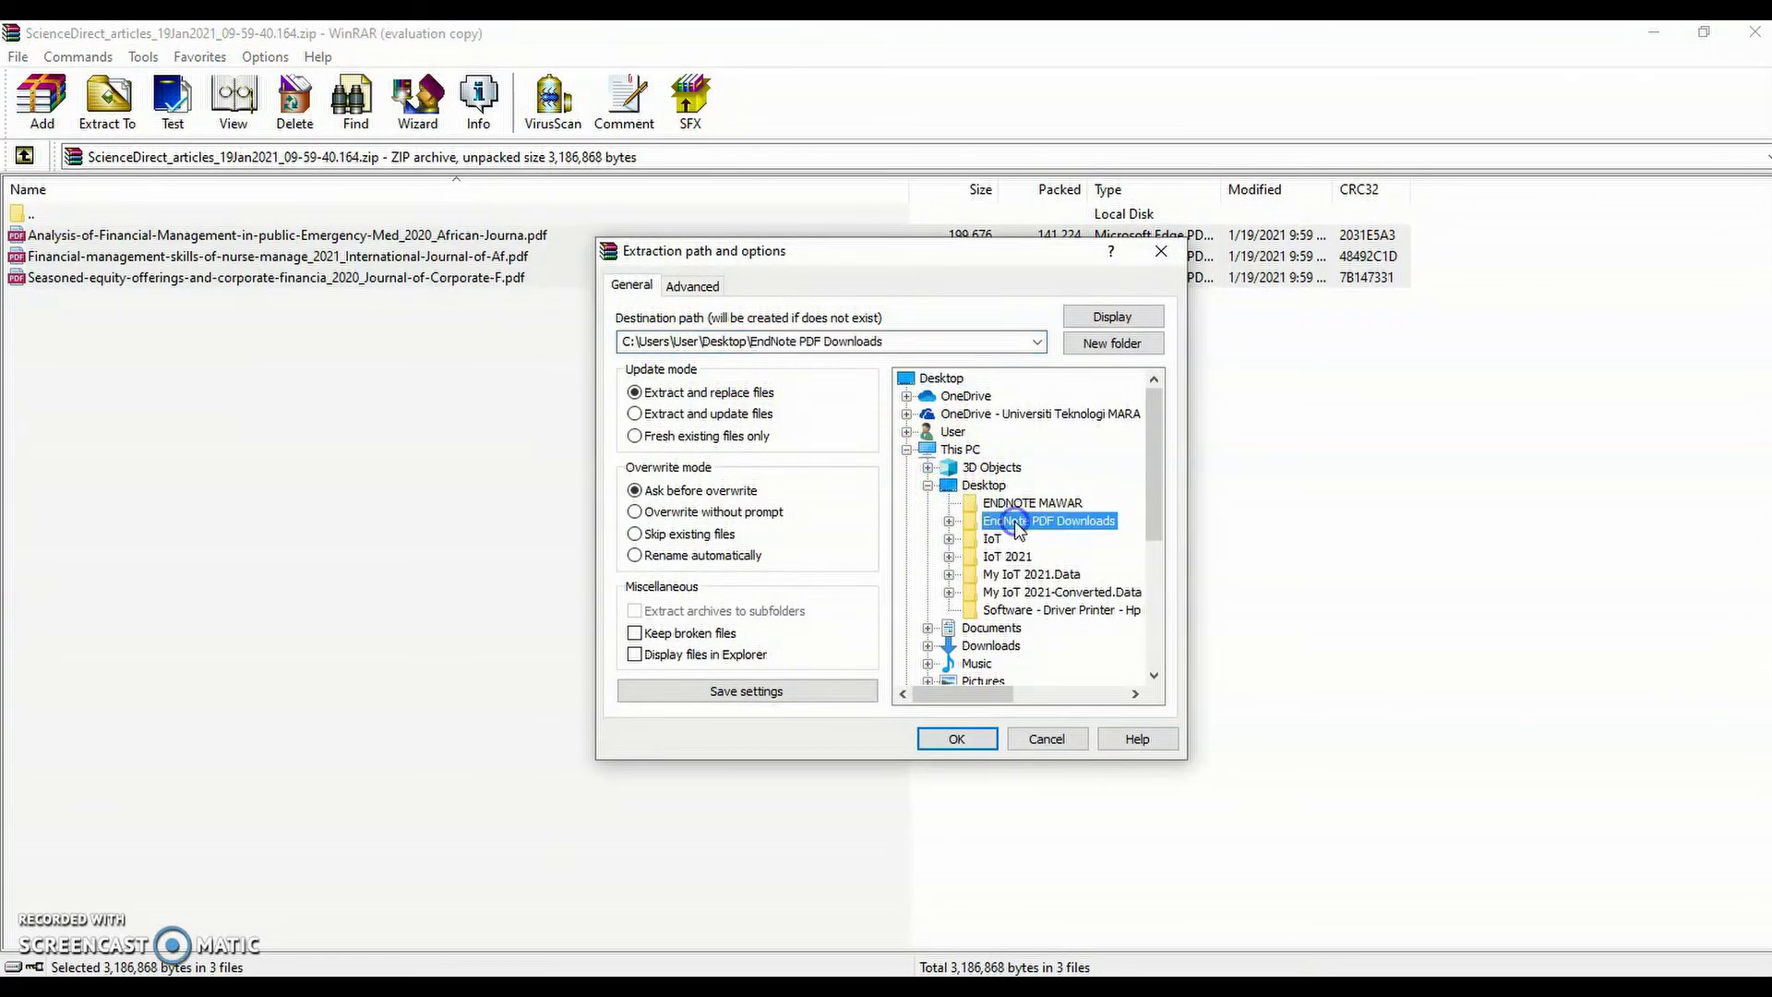
click(989, 746)
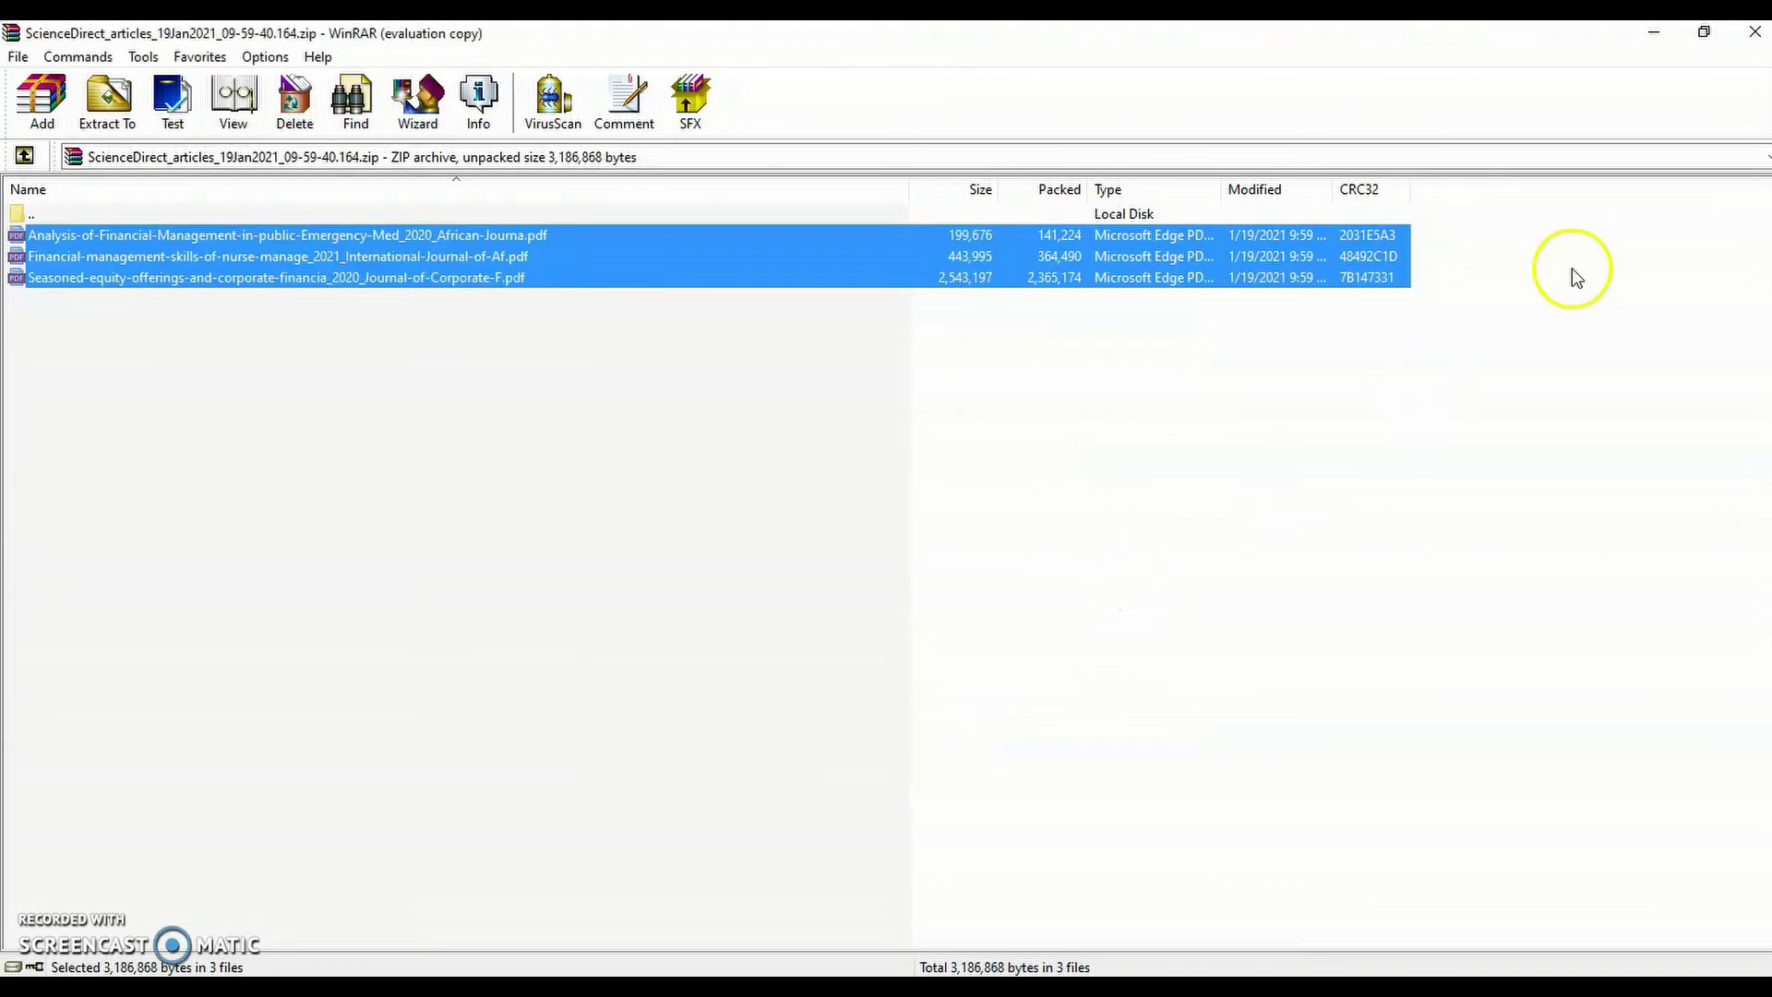
mouse_move(1063, 987)
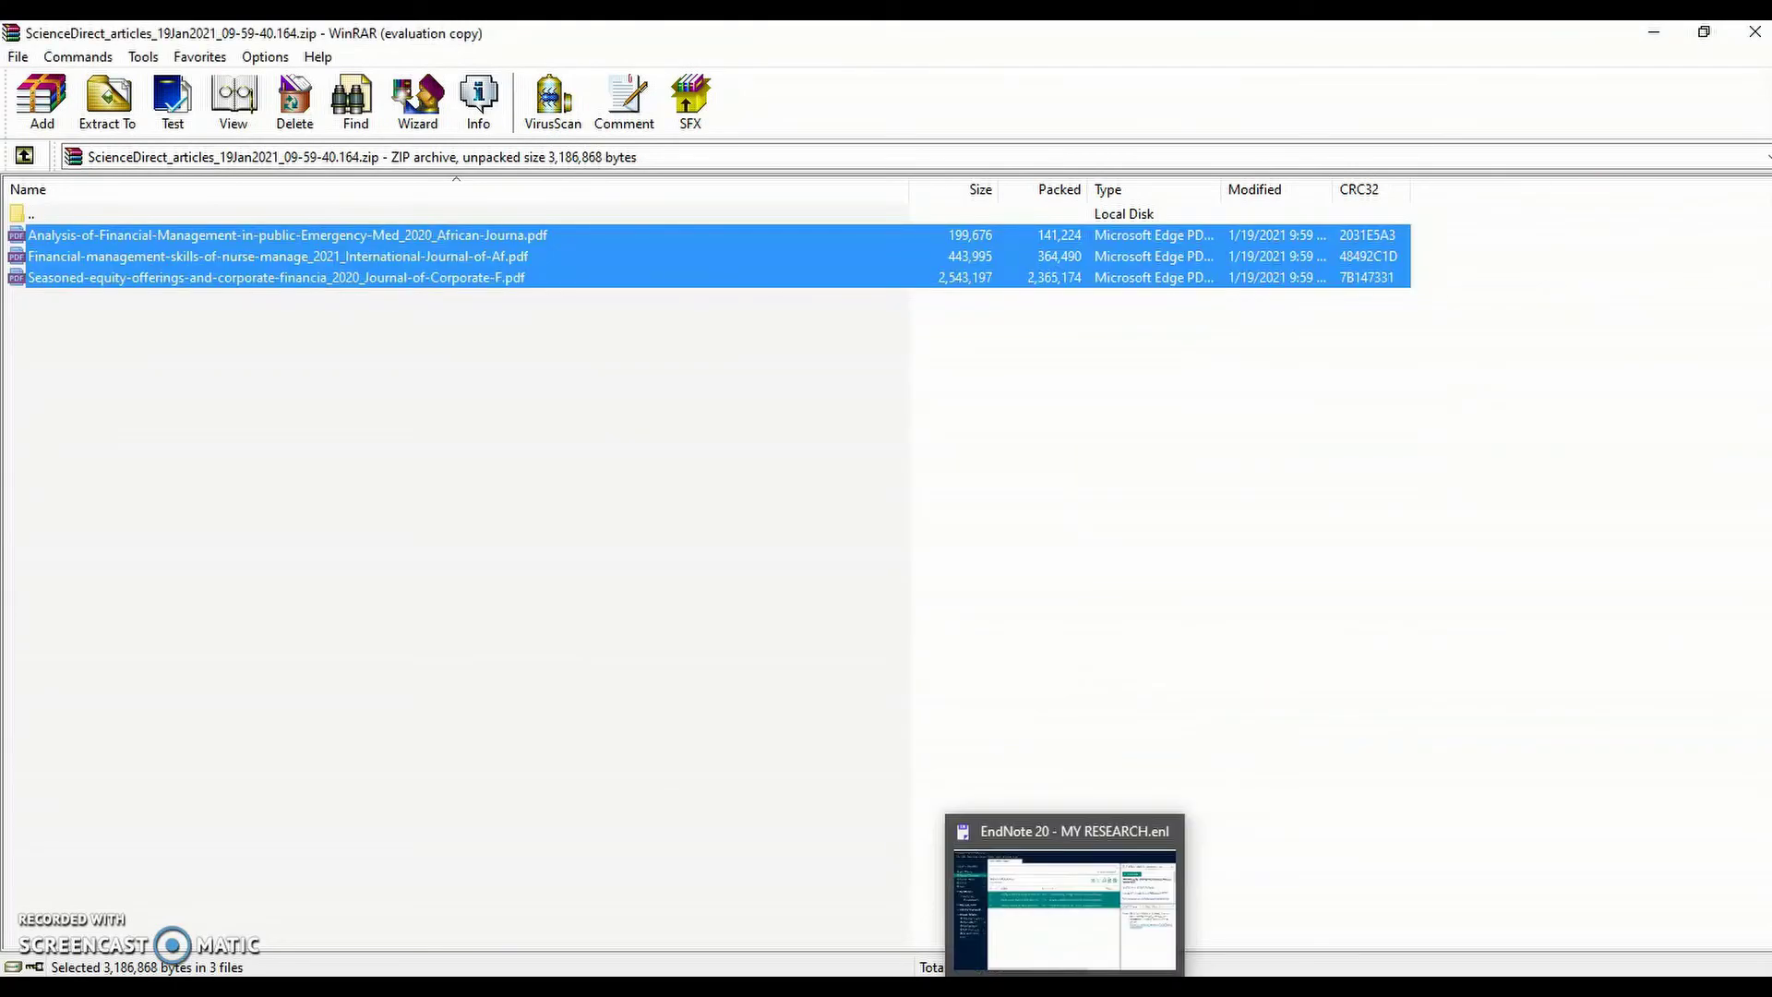
Review the imported Barclay, Kavuma and Paarima articles in EndNote, then return to Word.
click(1032, 952)
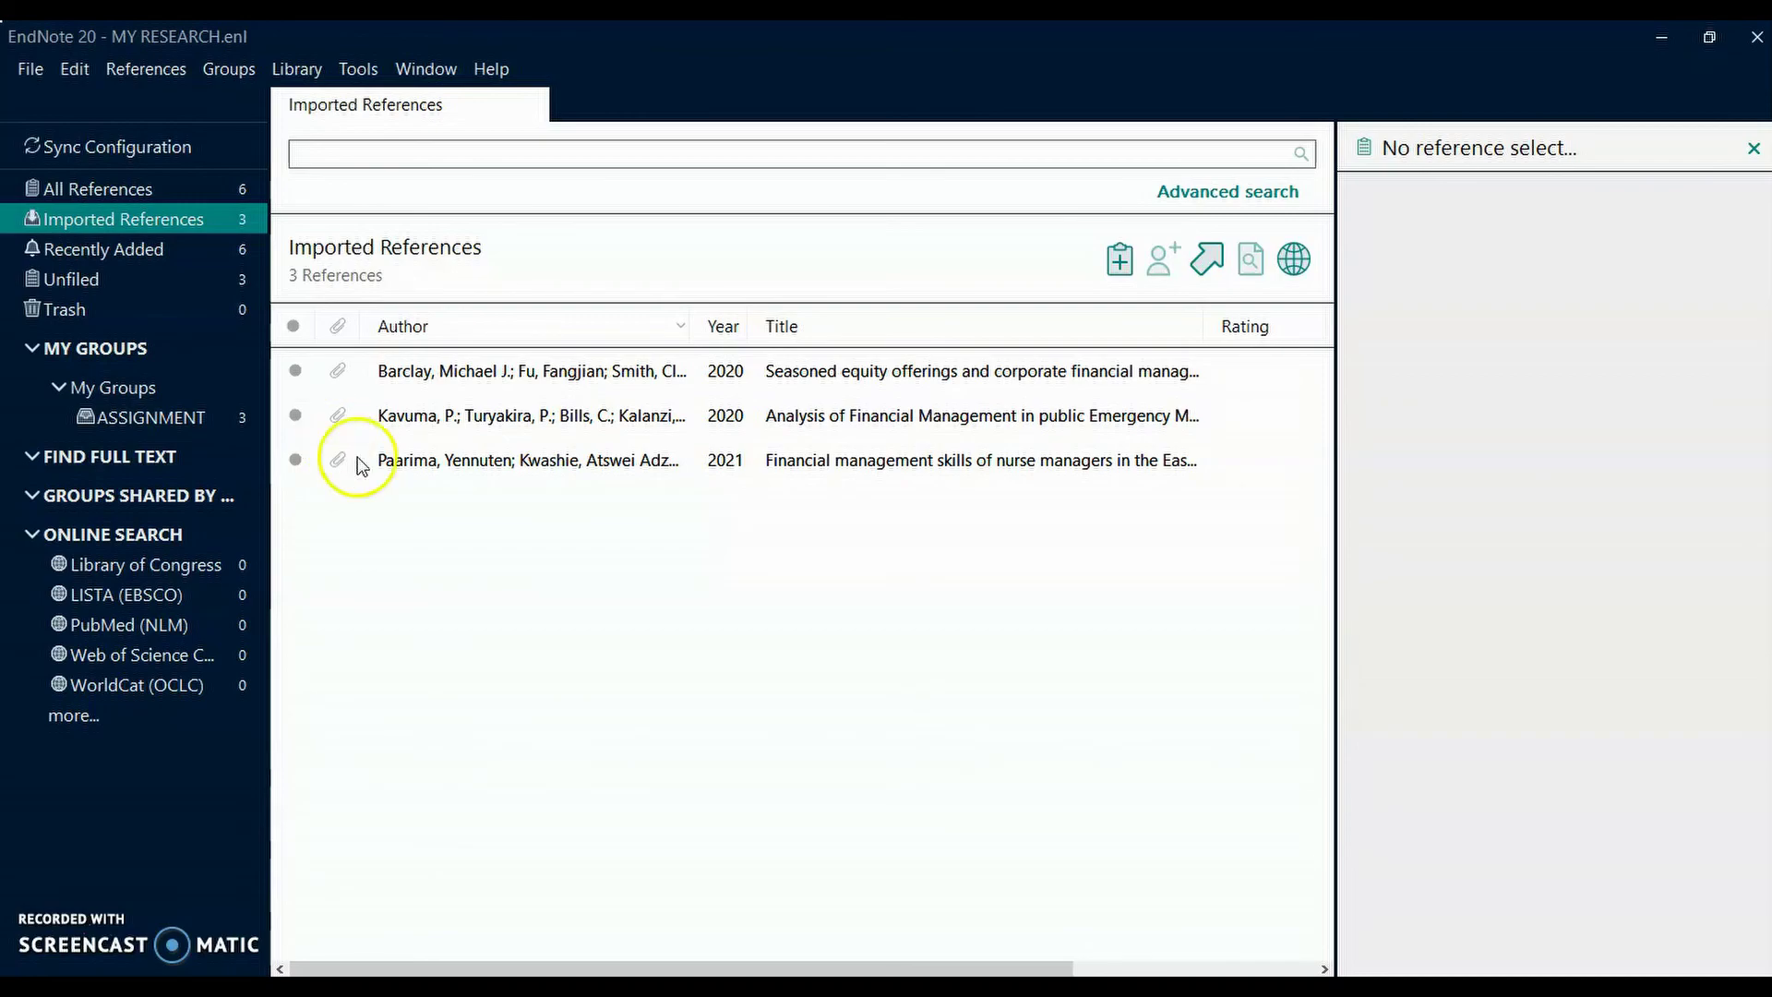
key(alt+Tab)
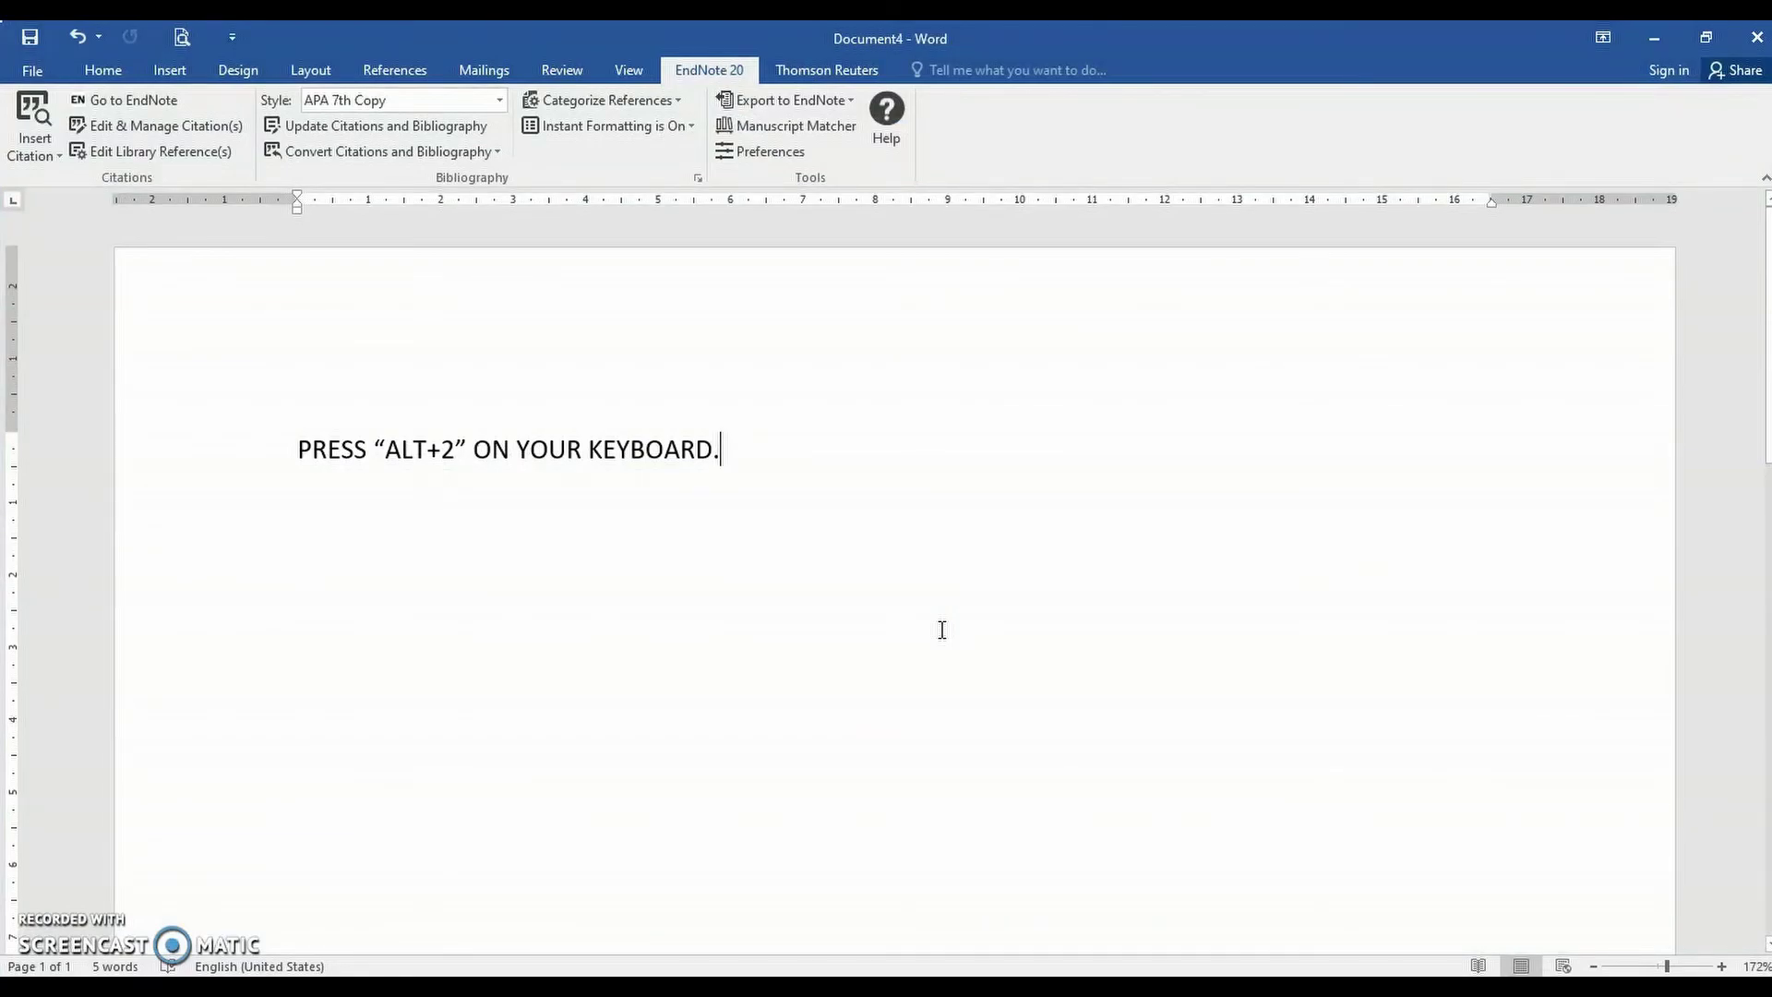
Insert the Barclay 2020 reference from EndNote as a citation on the empty line.
click(417, 506)
click(96, 101)
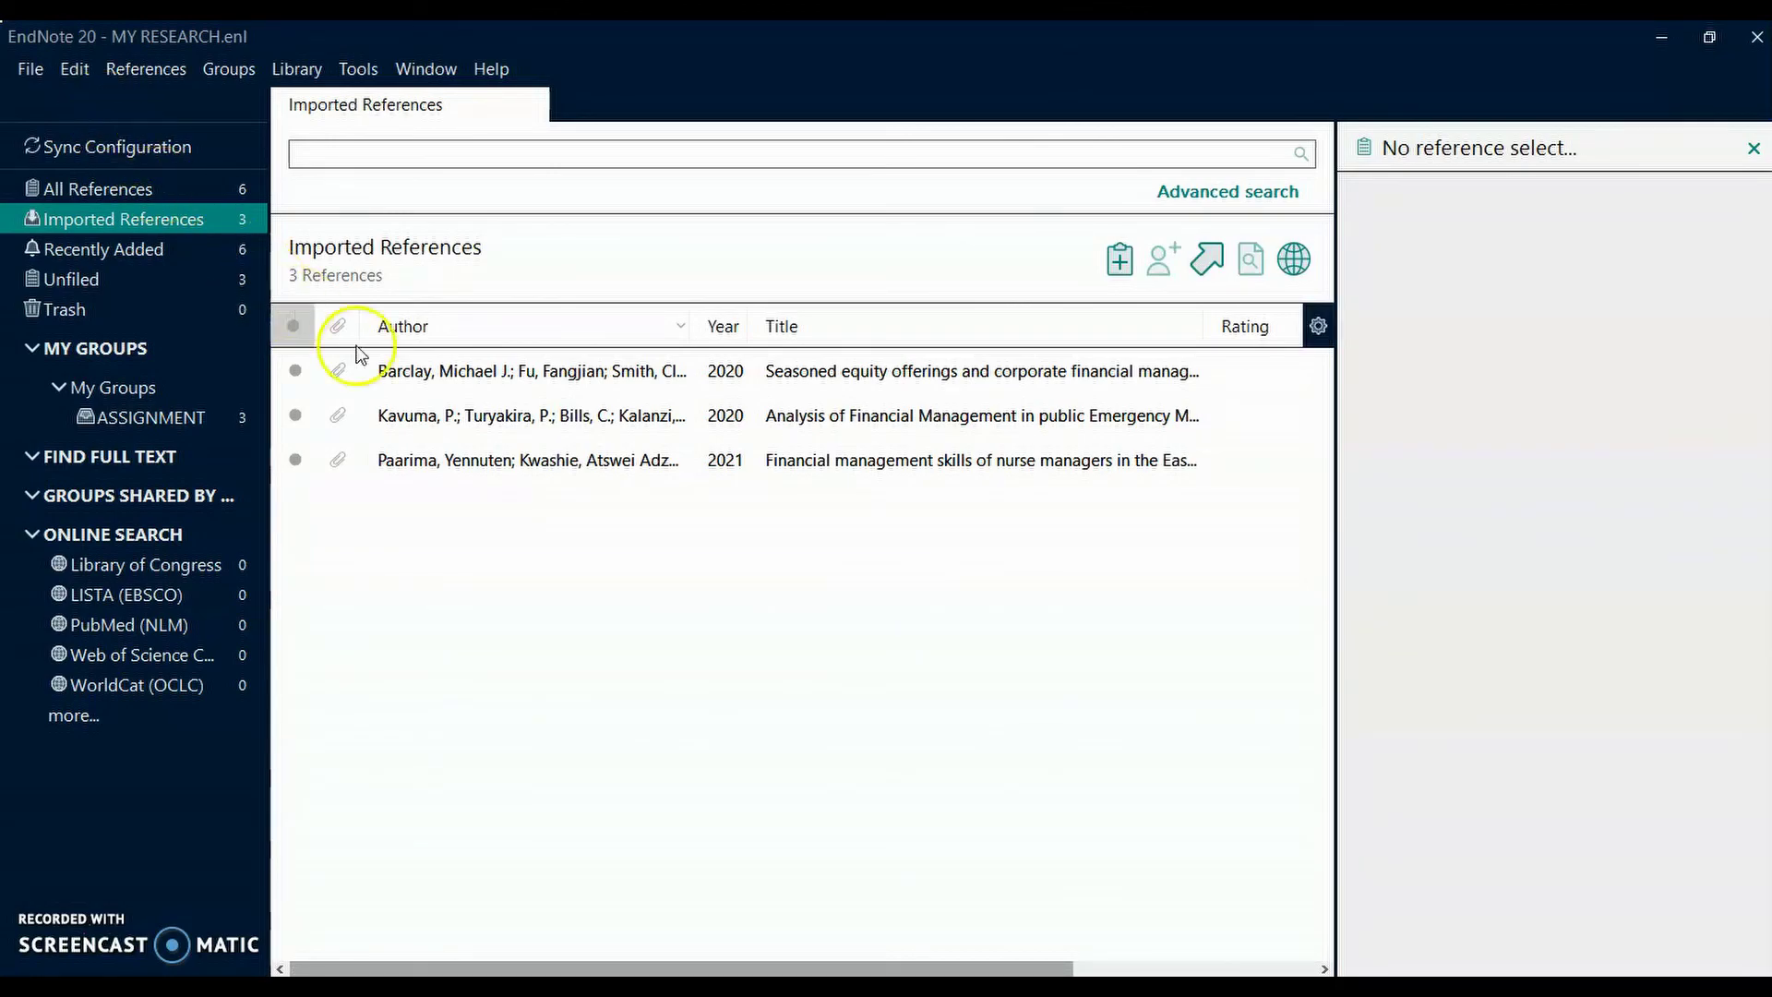
click(436, 380)
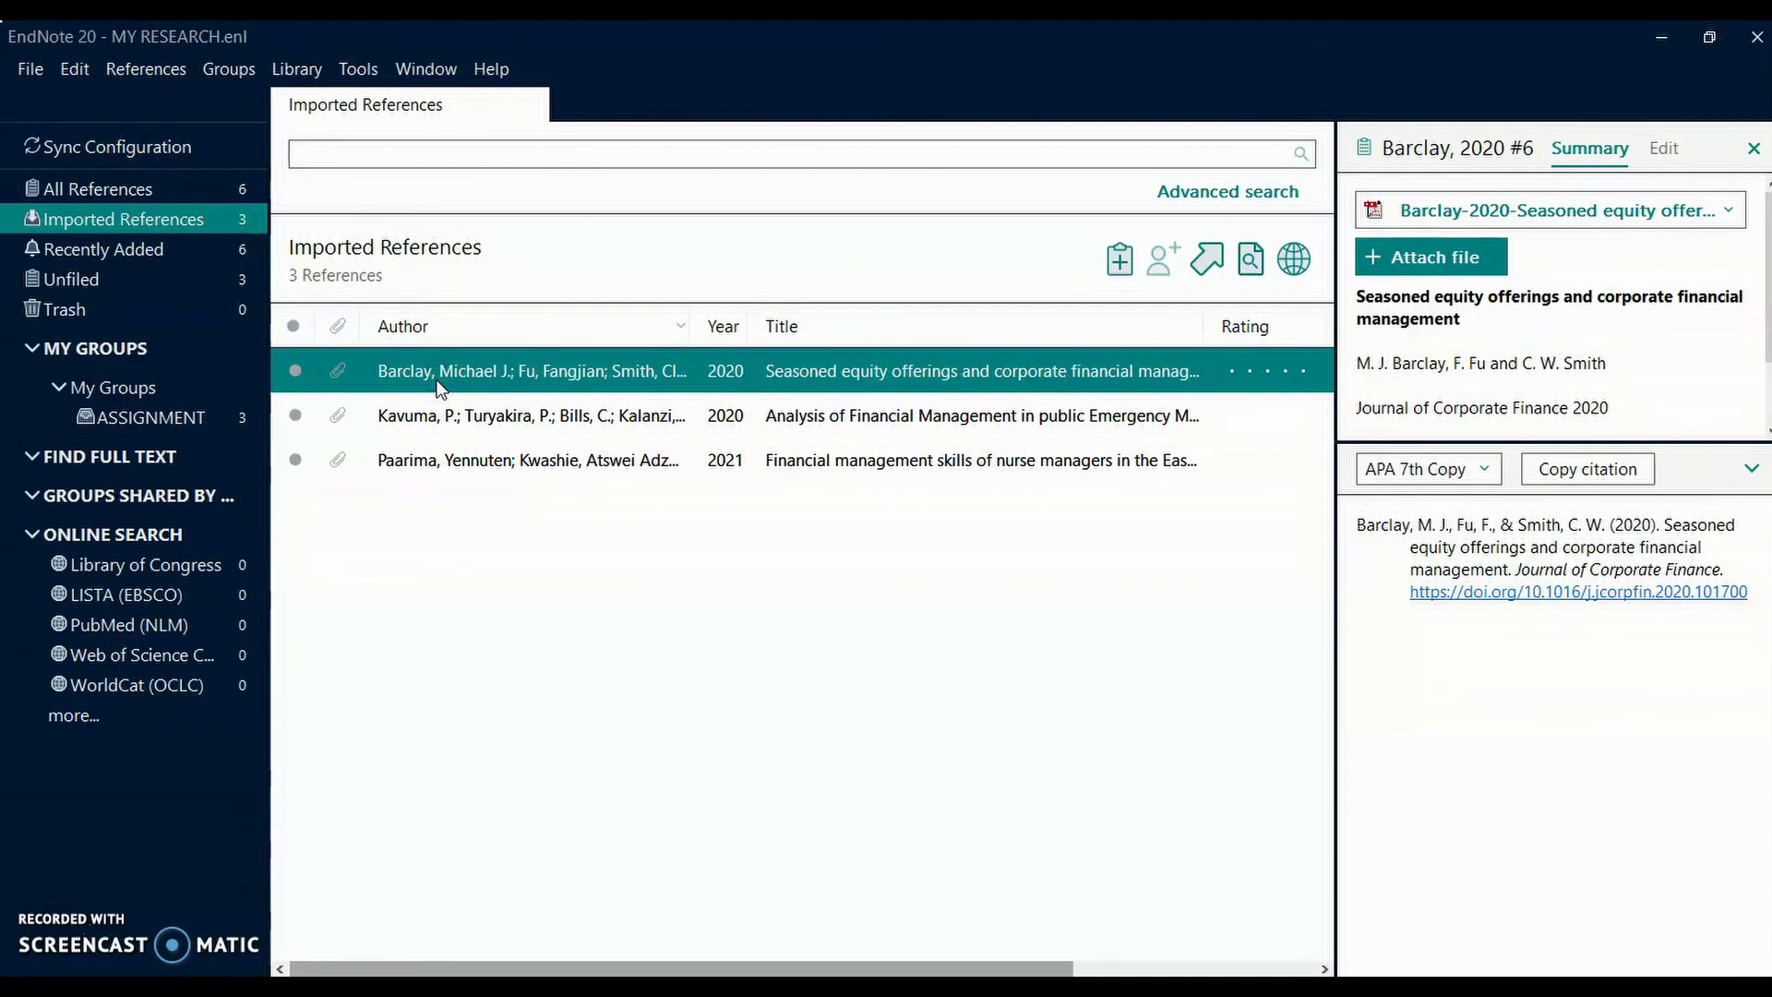
key(alt+2)
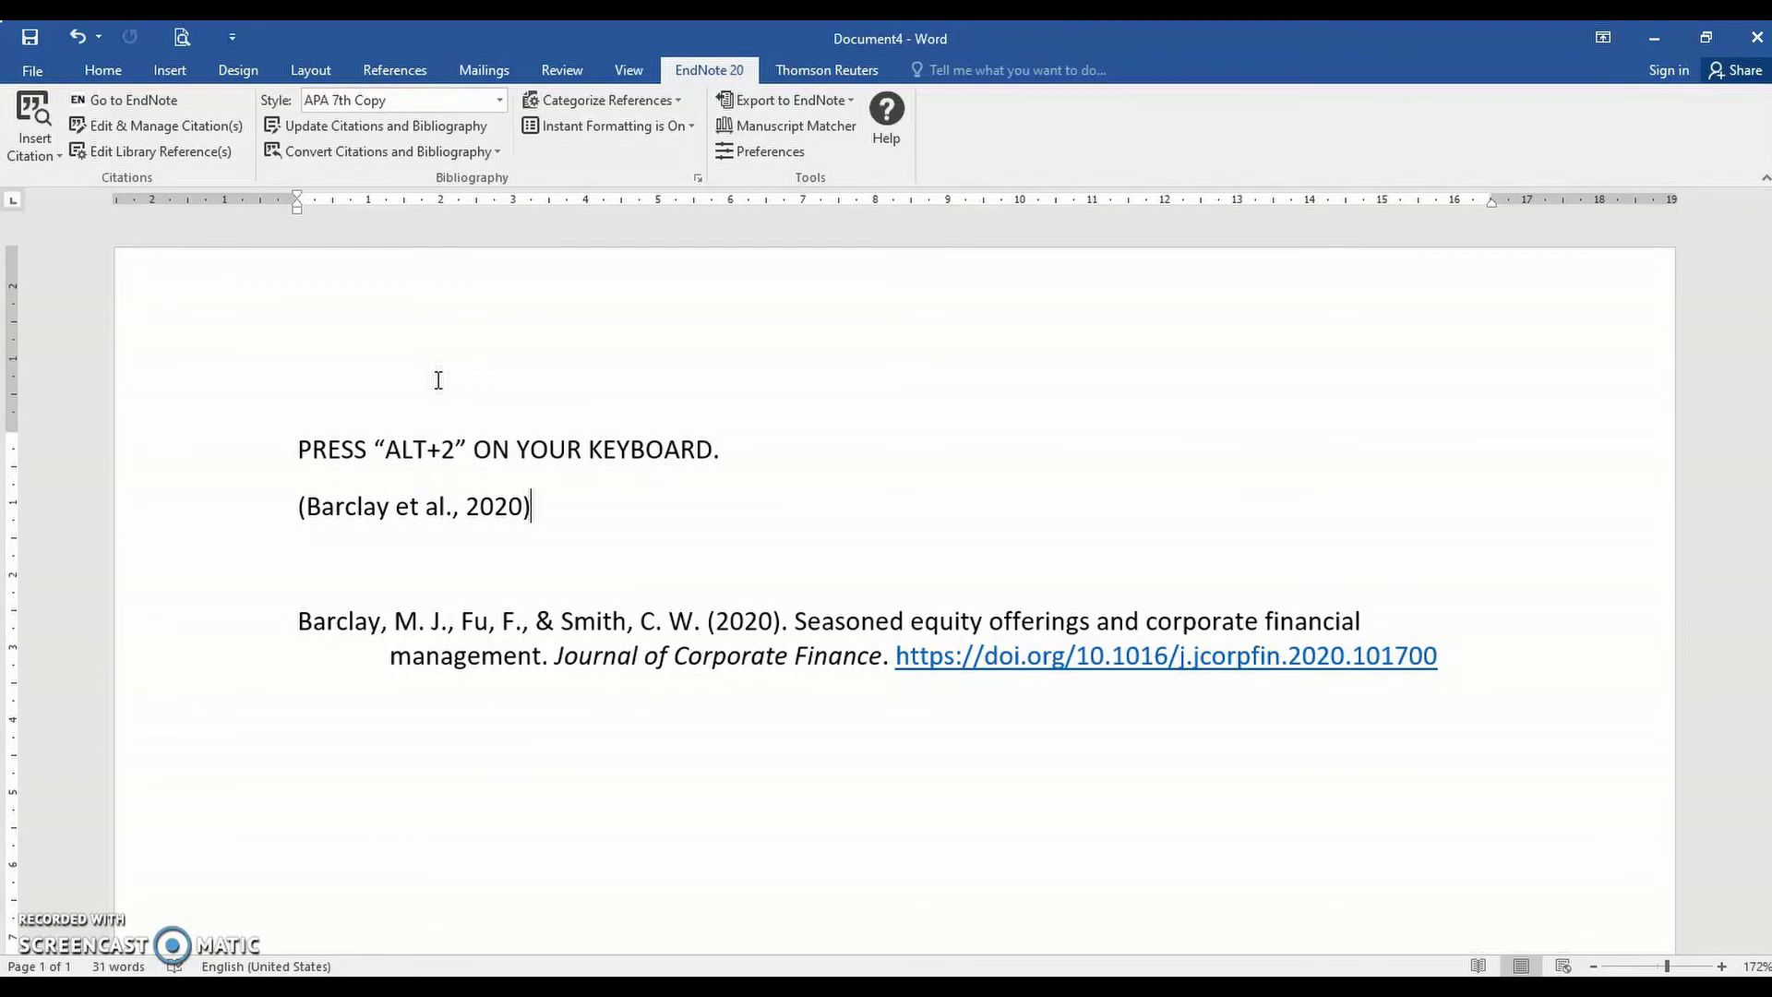
click(396, 548)
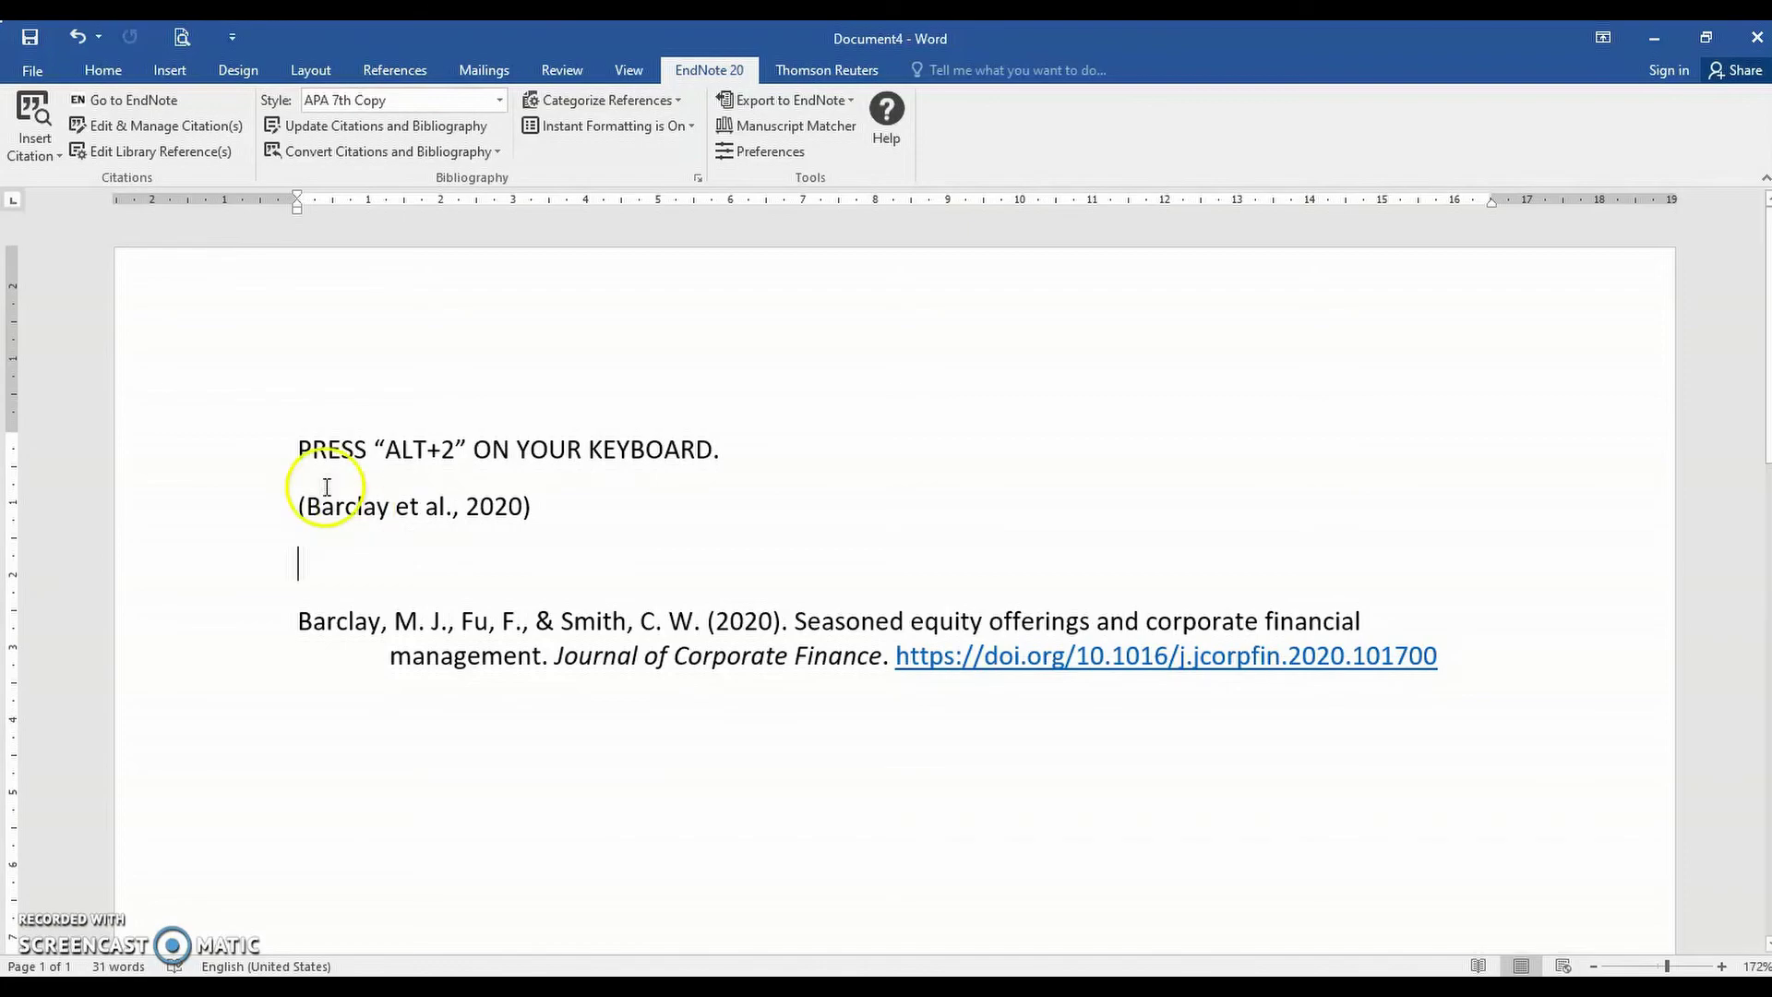
Search the library for MANAGEMENT and insert the Kavuma 2020 citation below Barclay's.
click(61, 159)
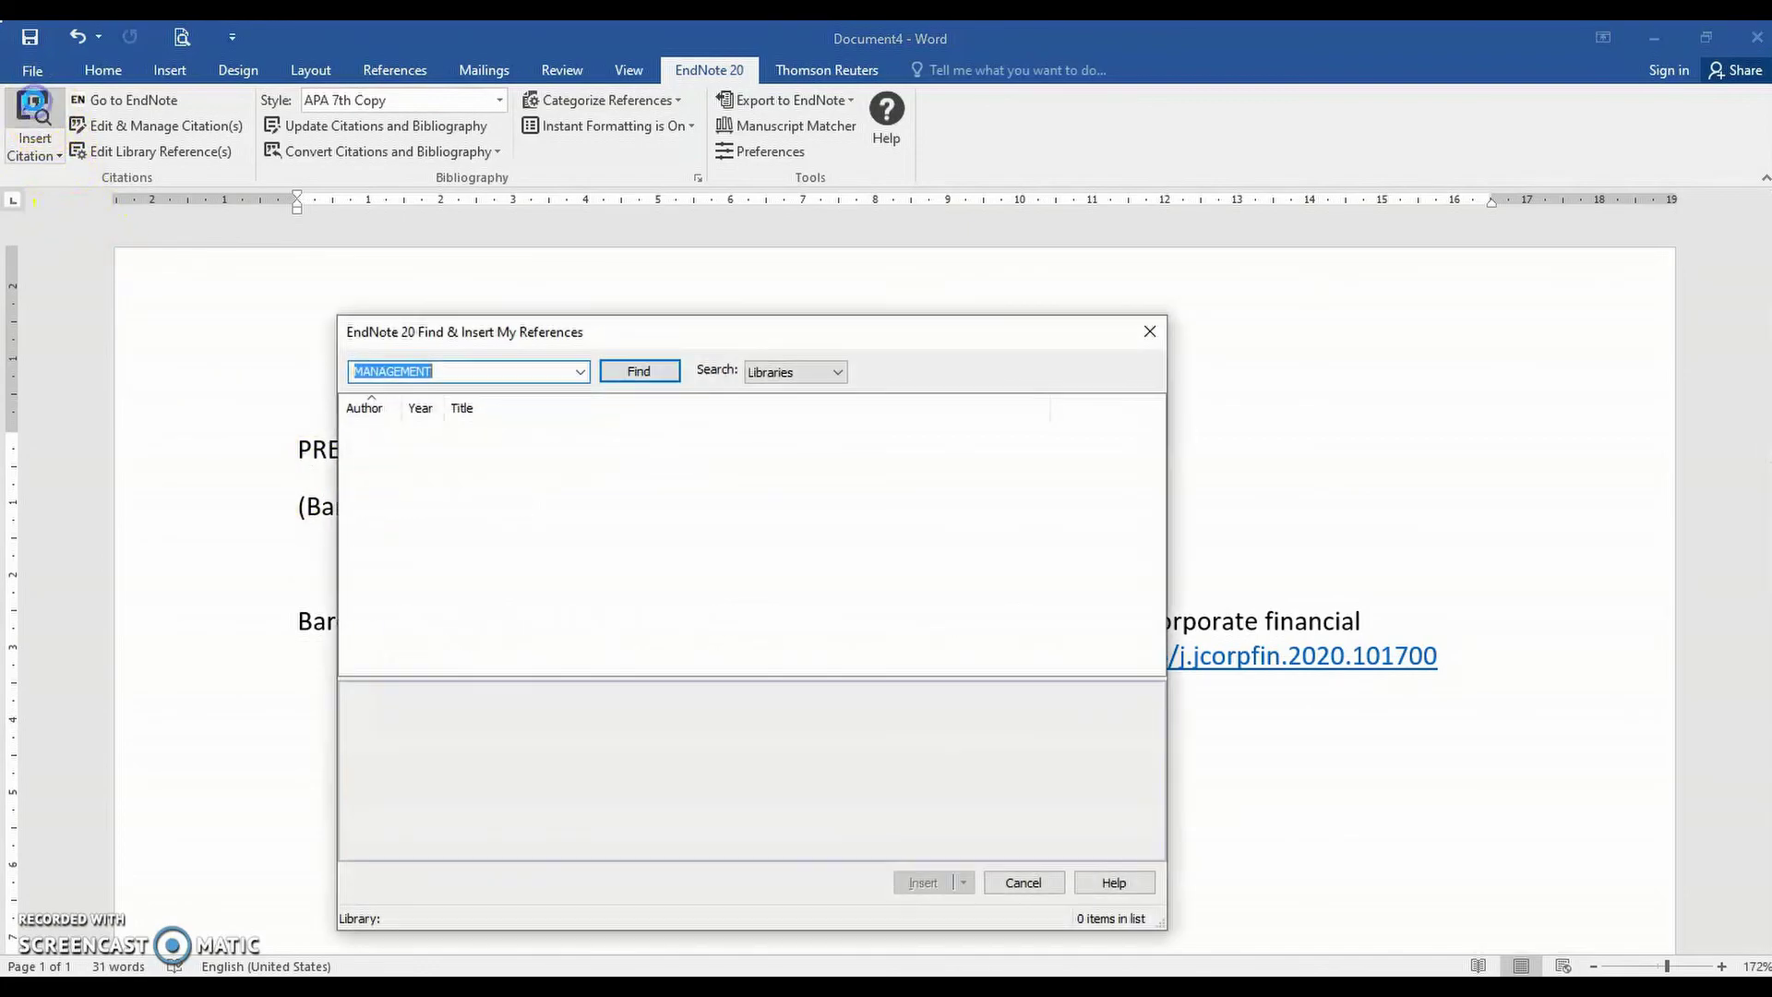
key(Return)
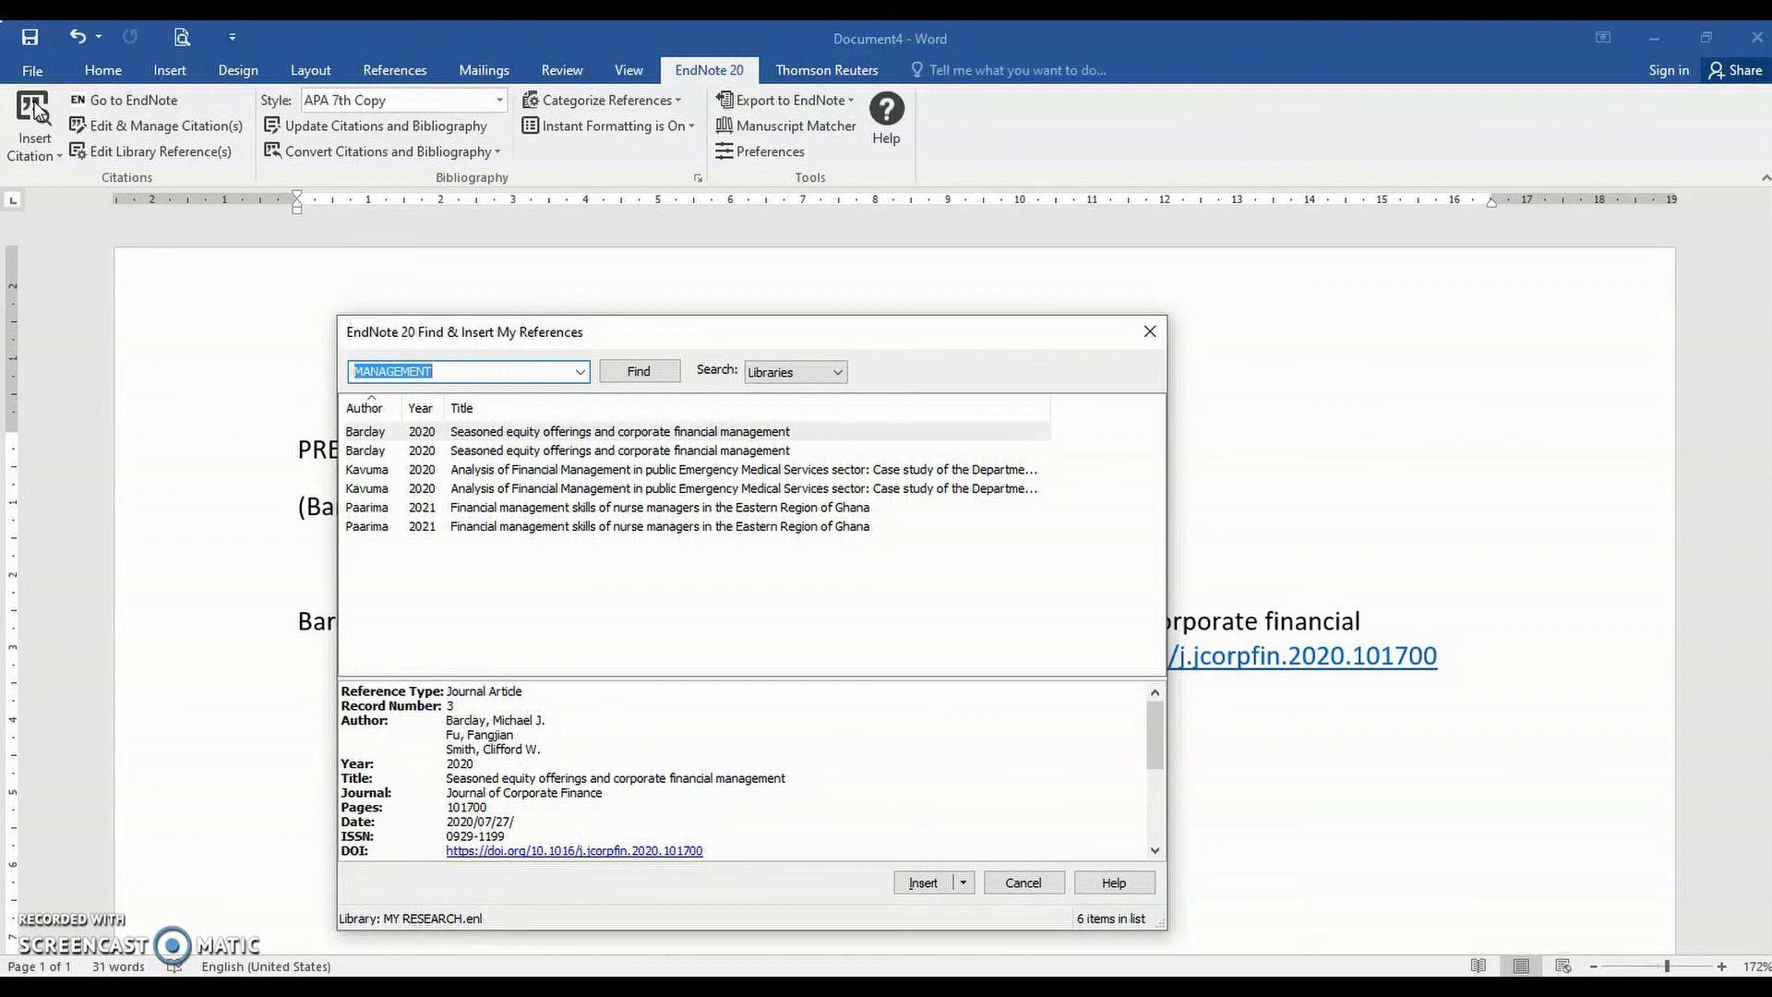
click(461, 371)
click(641, 373)
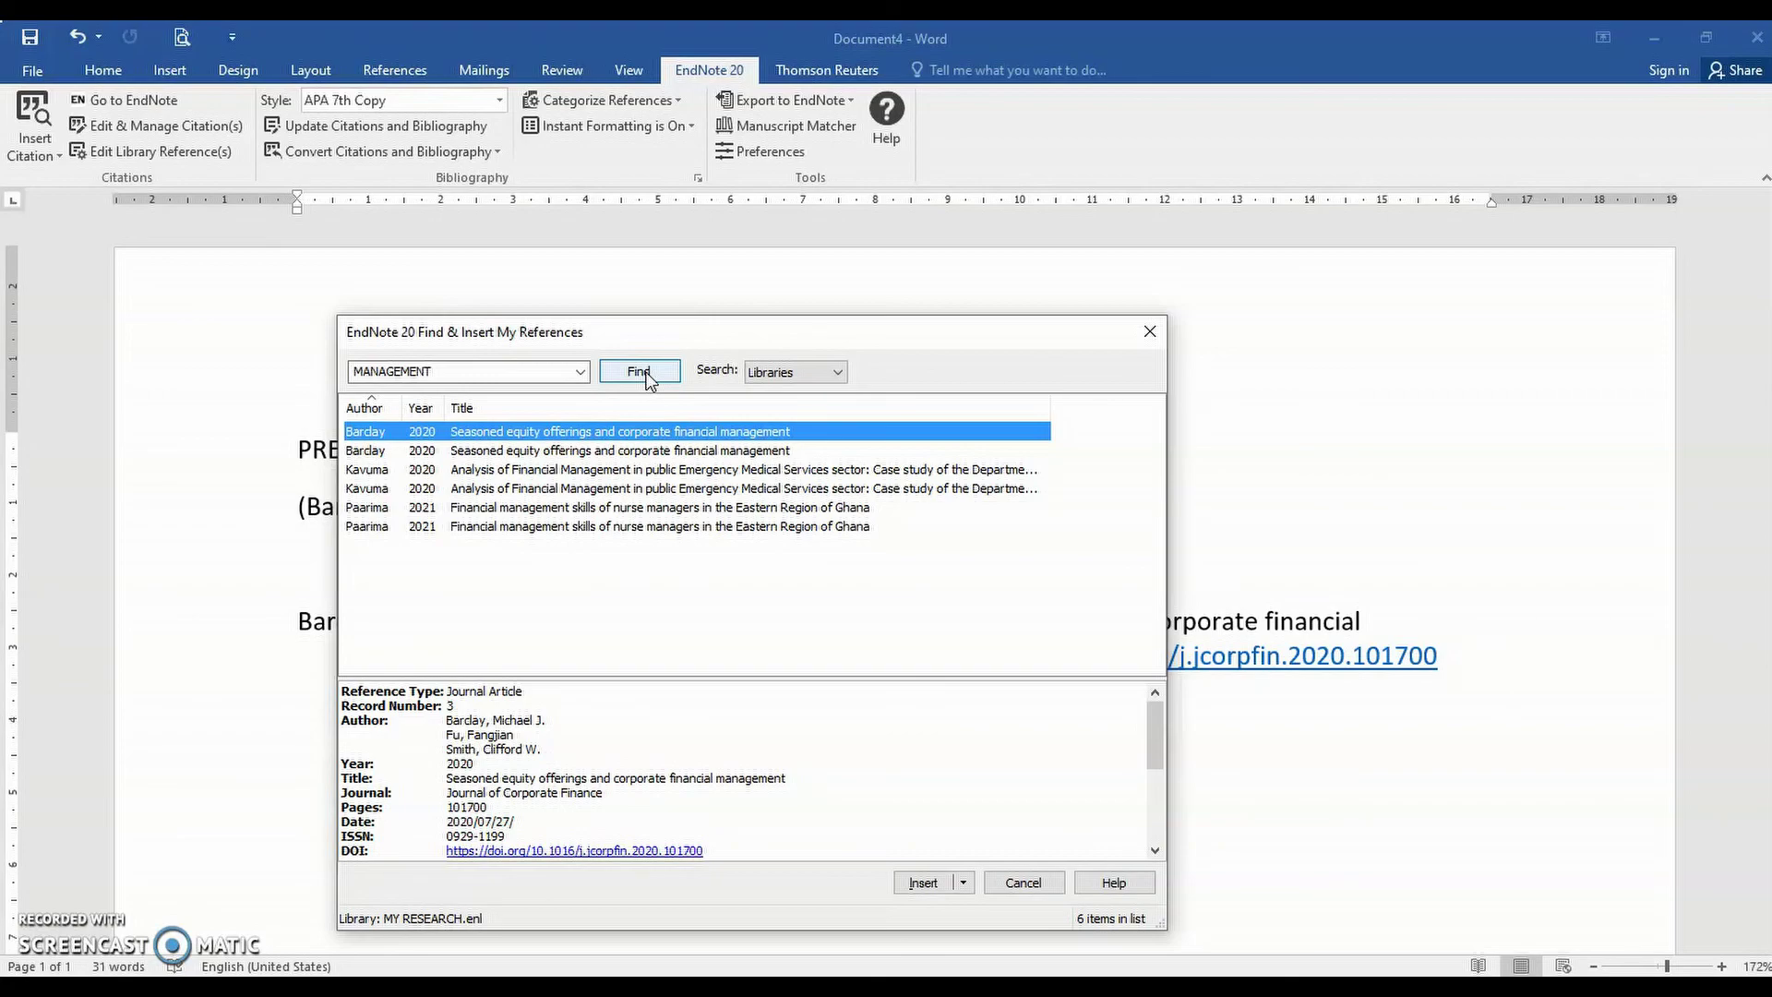
click(650, 378)
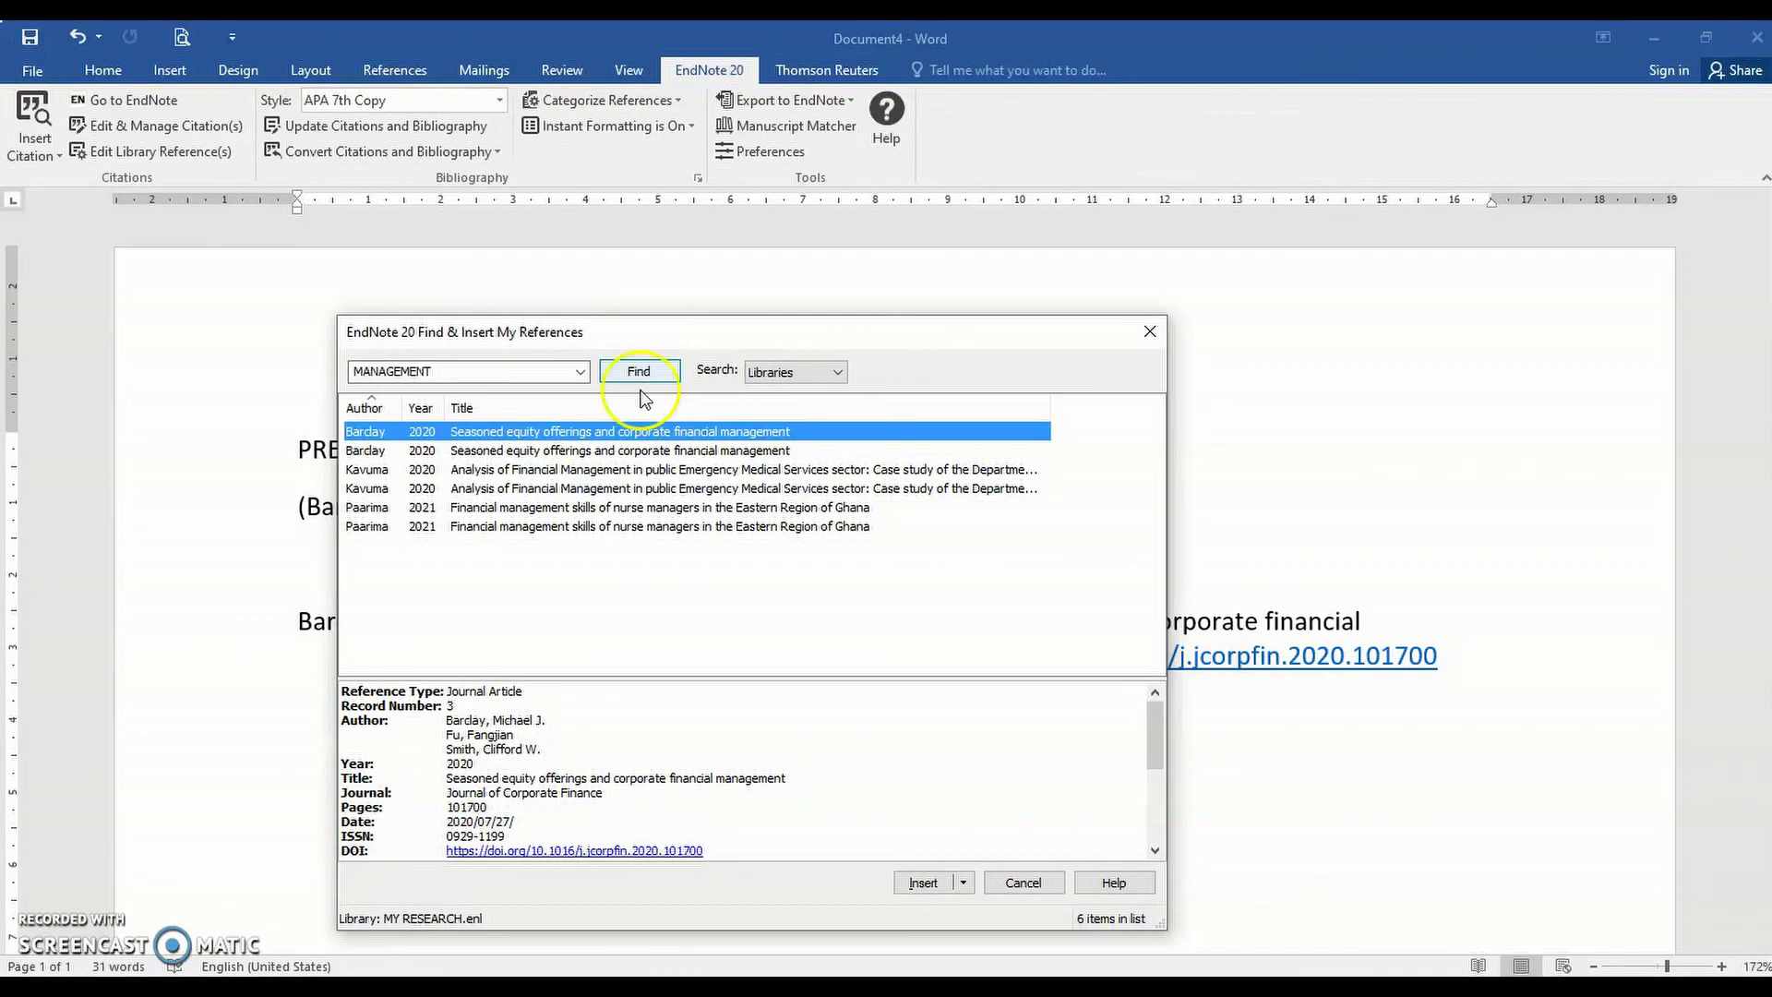
click(609, 489)
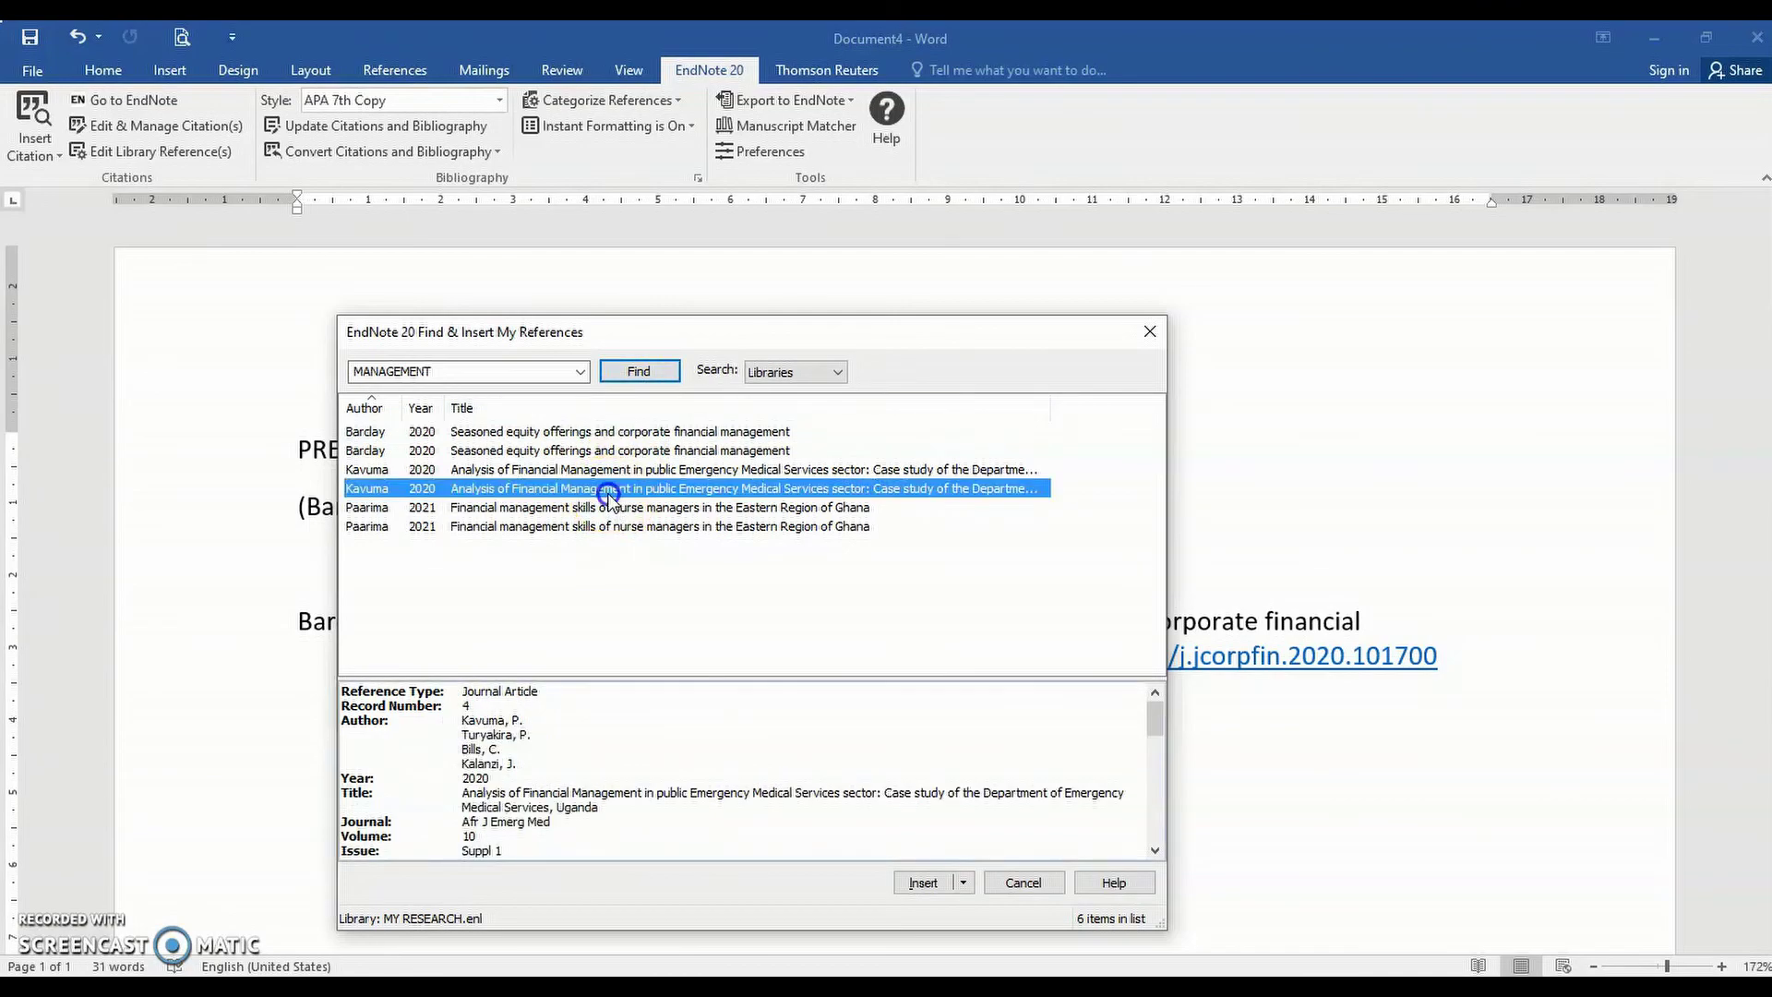
click(908, 882)
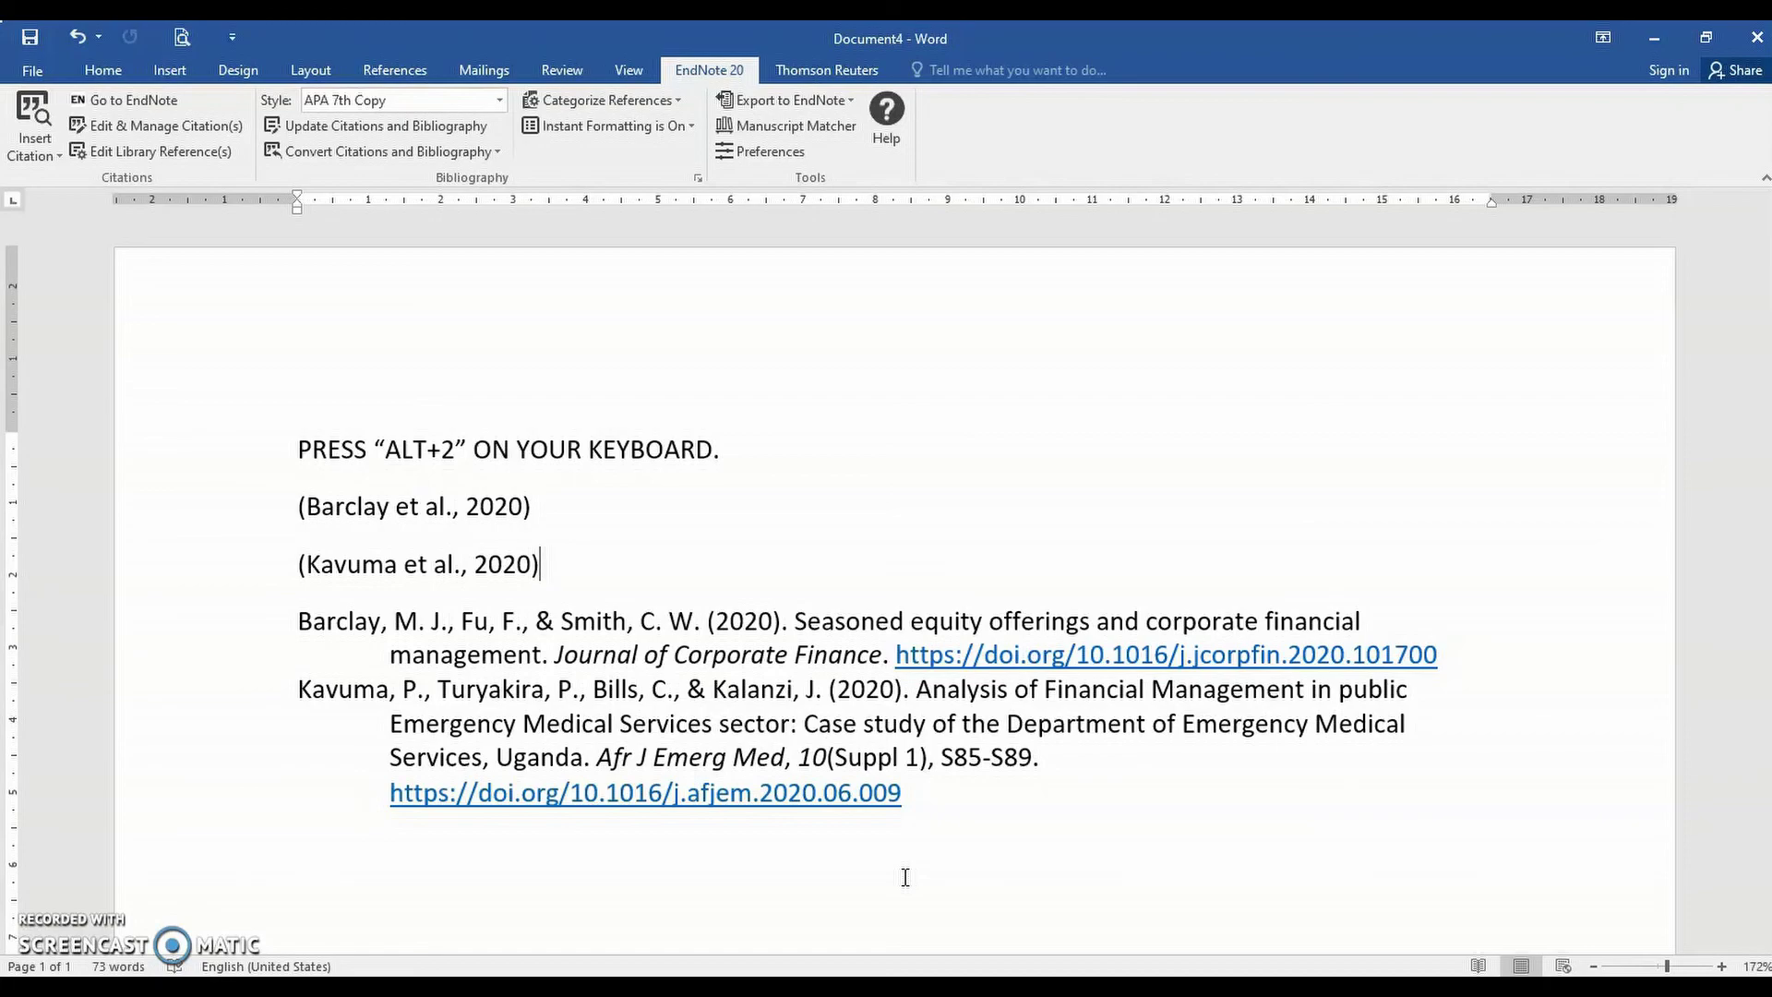
Choose IEEE as the output style in Configure Bibliography to reformat citations and references.
click(859, 555)
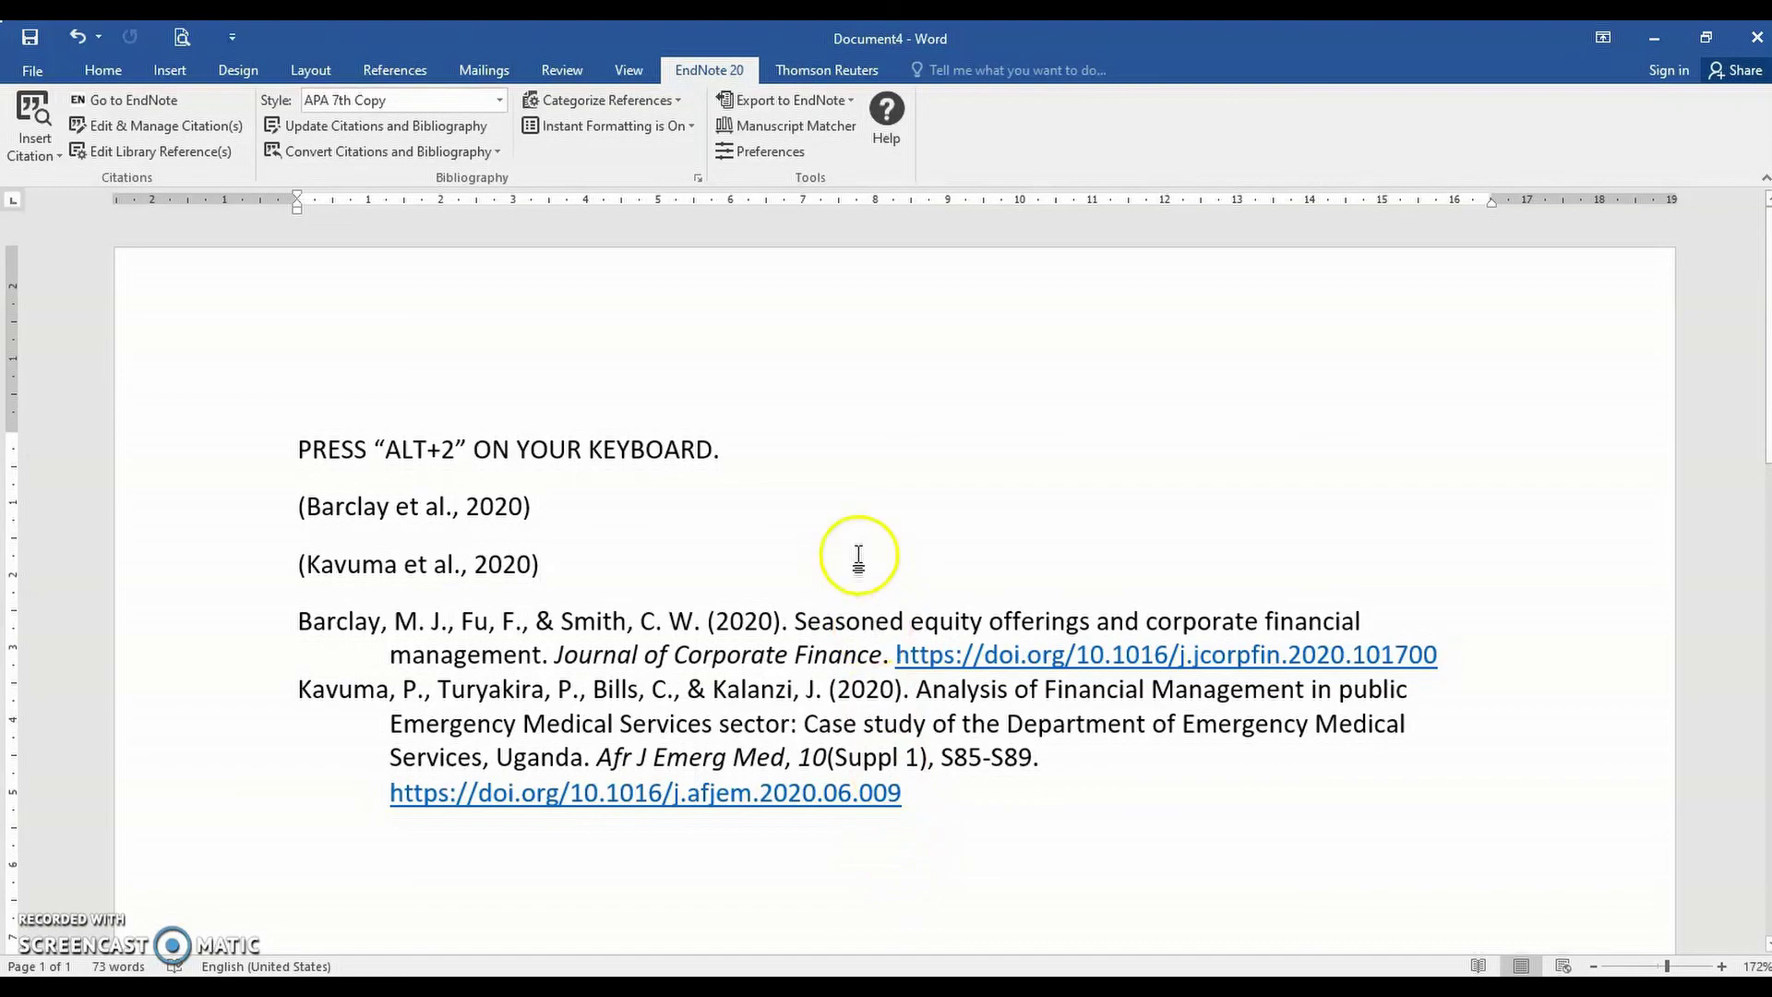
click(698, 177)
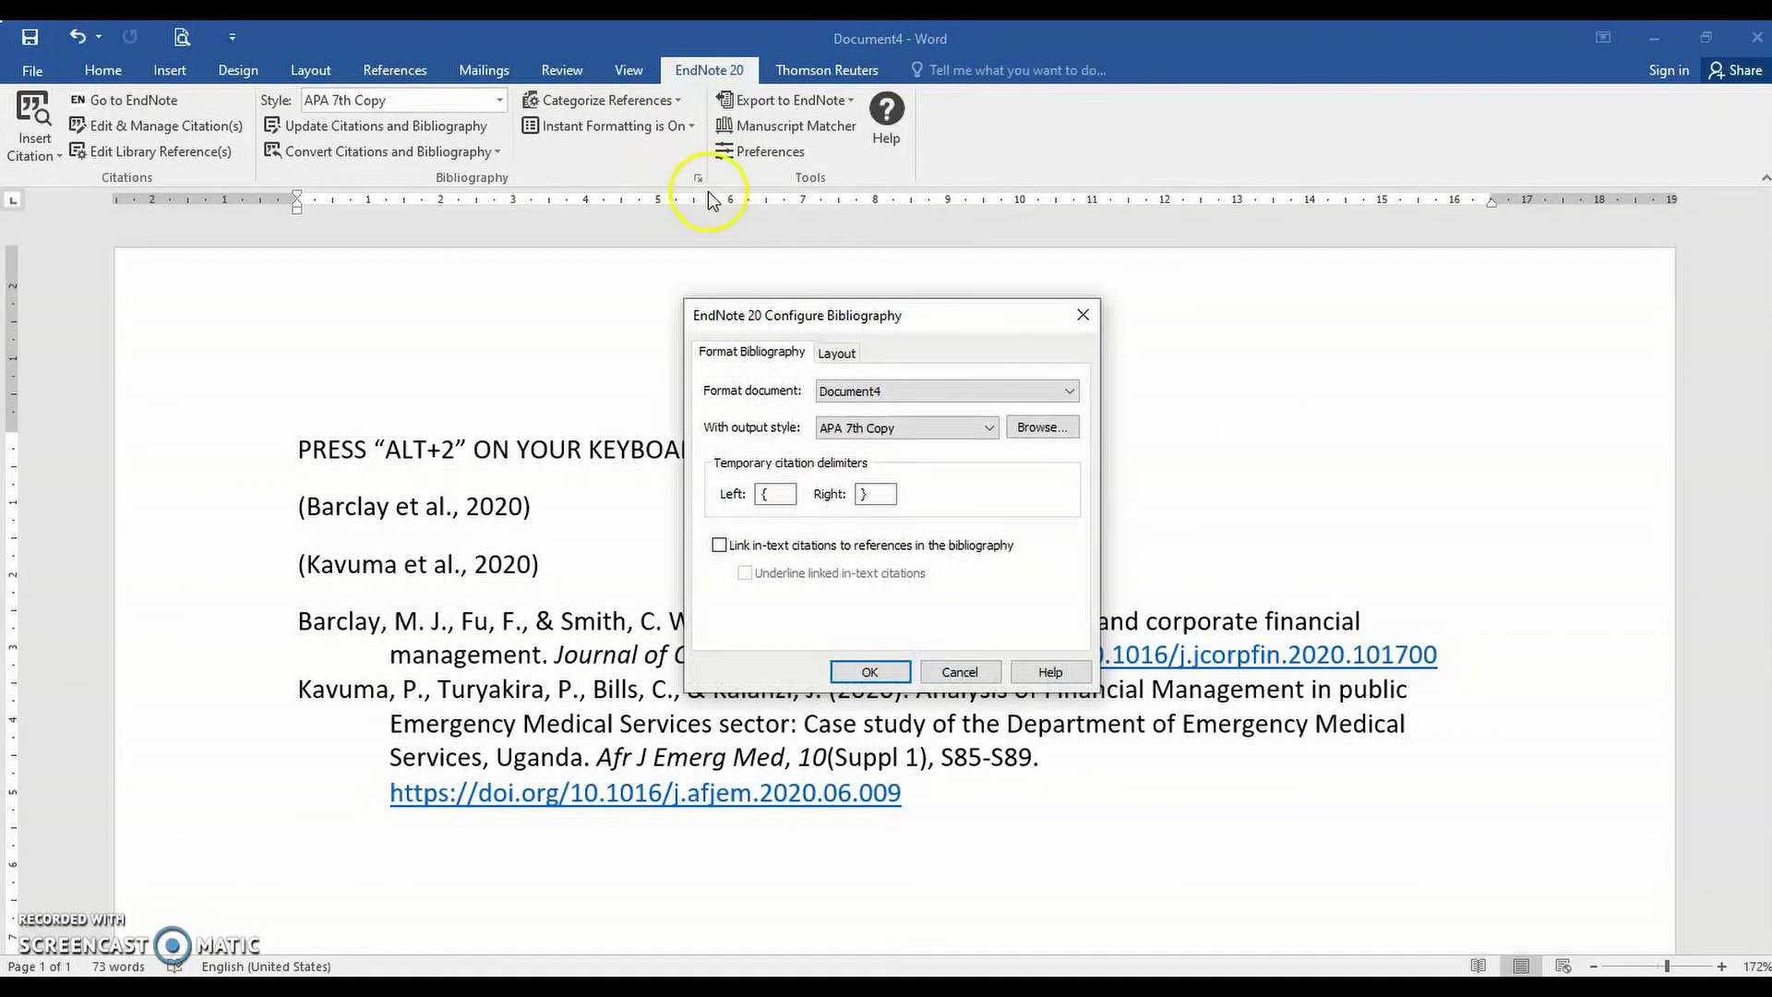
click(911, 426)
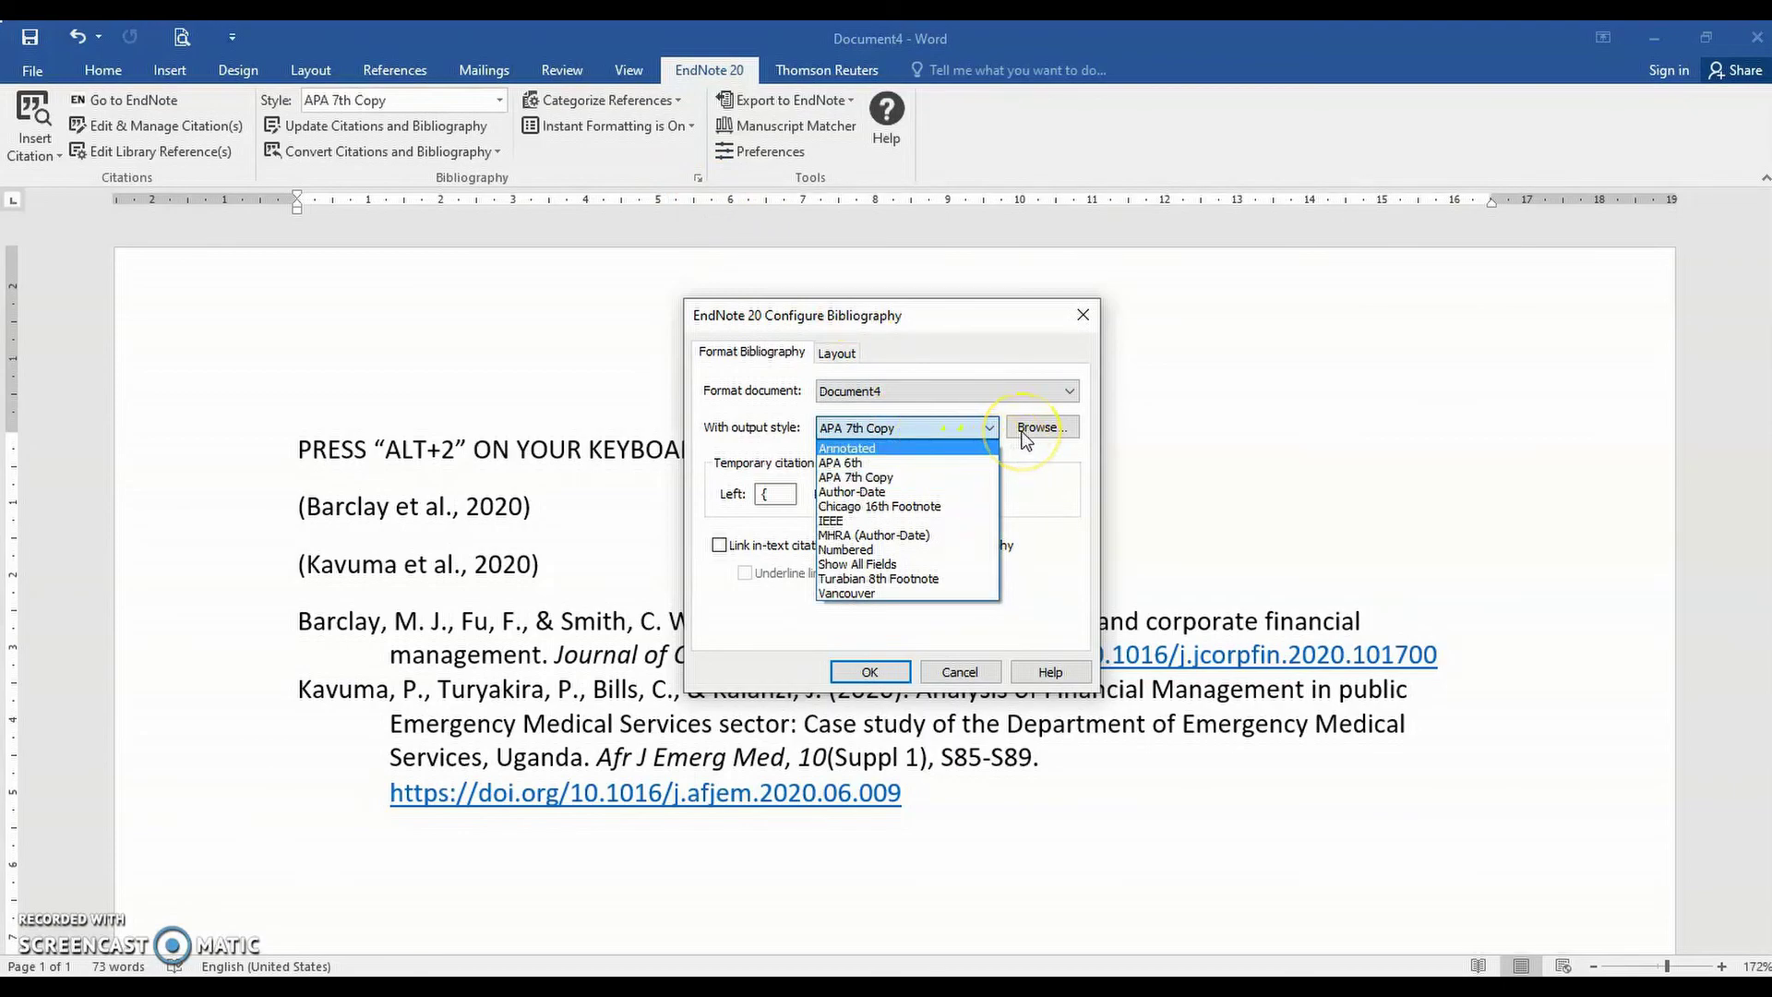
click(875, 521)
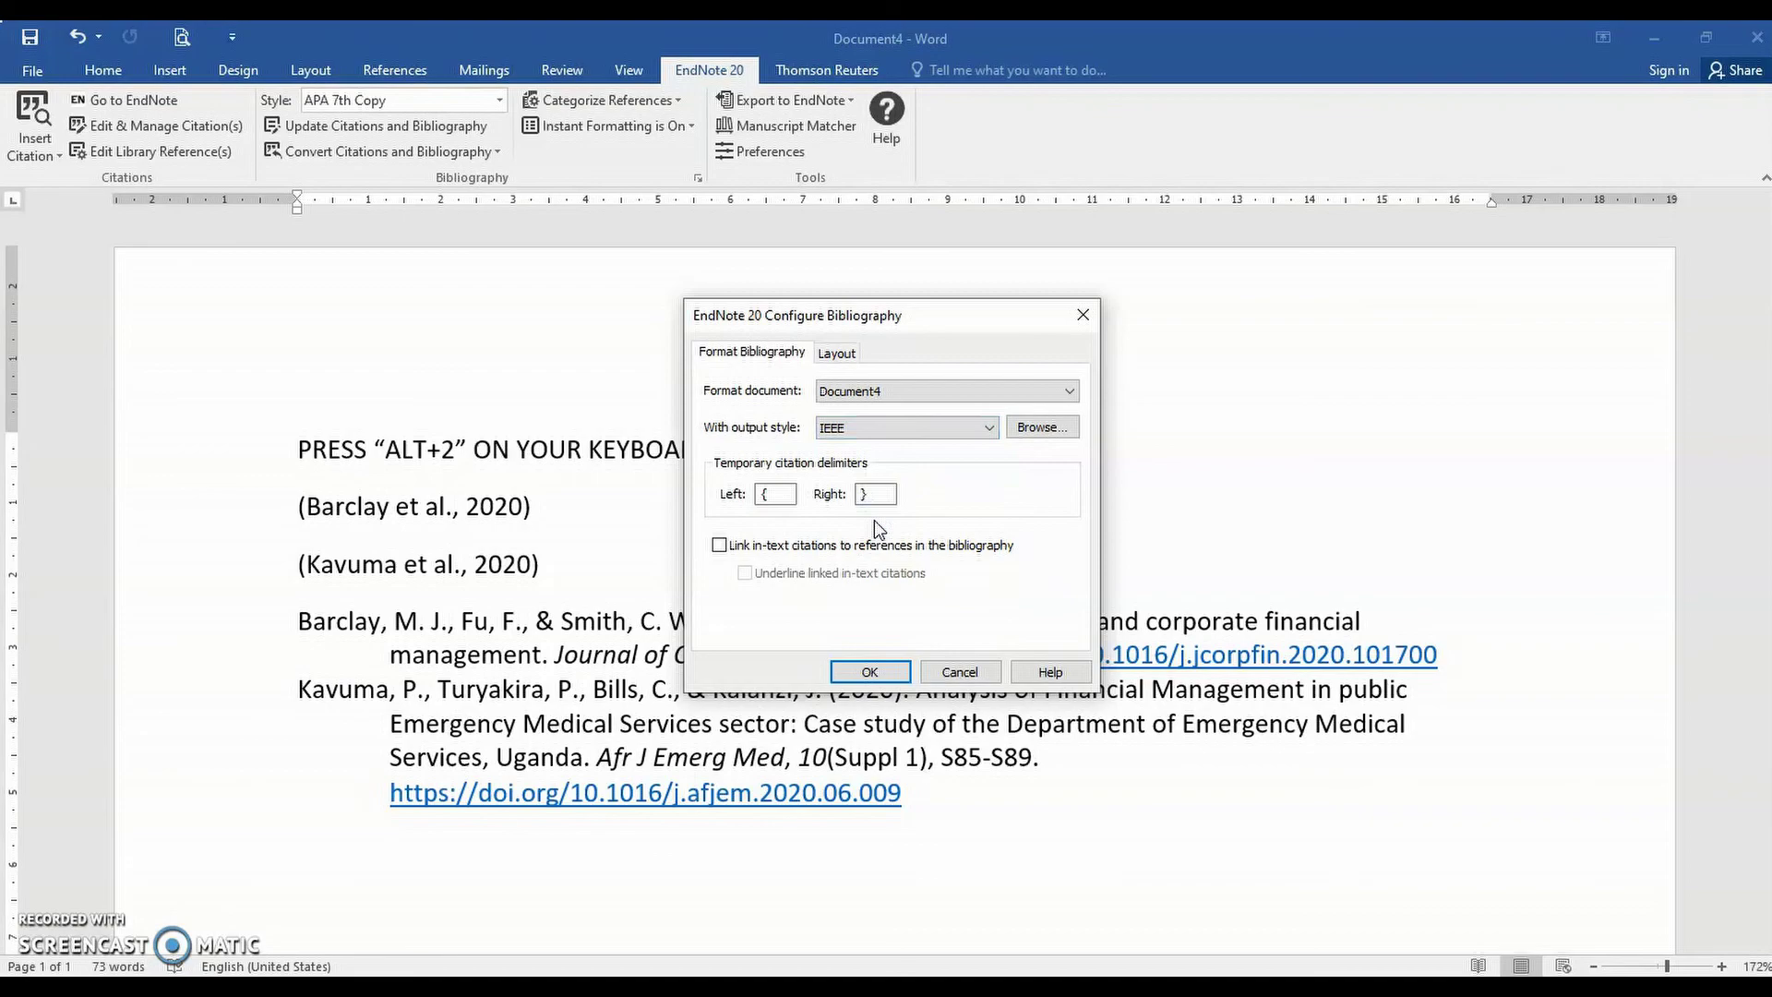
click(891, 668)
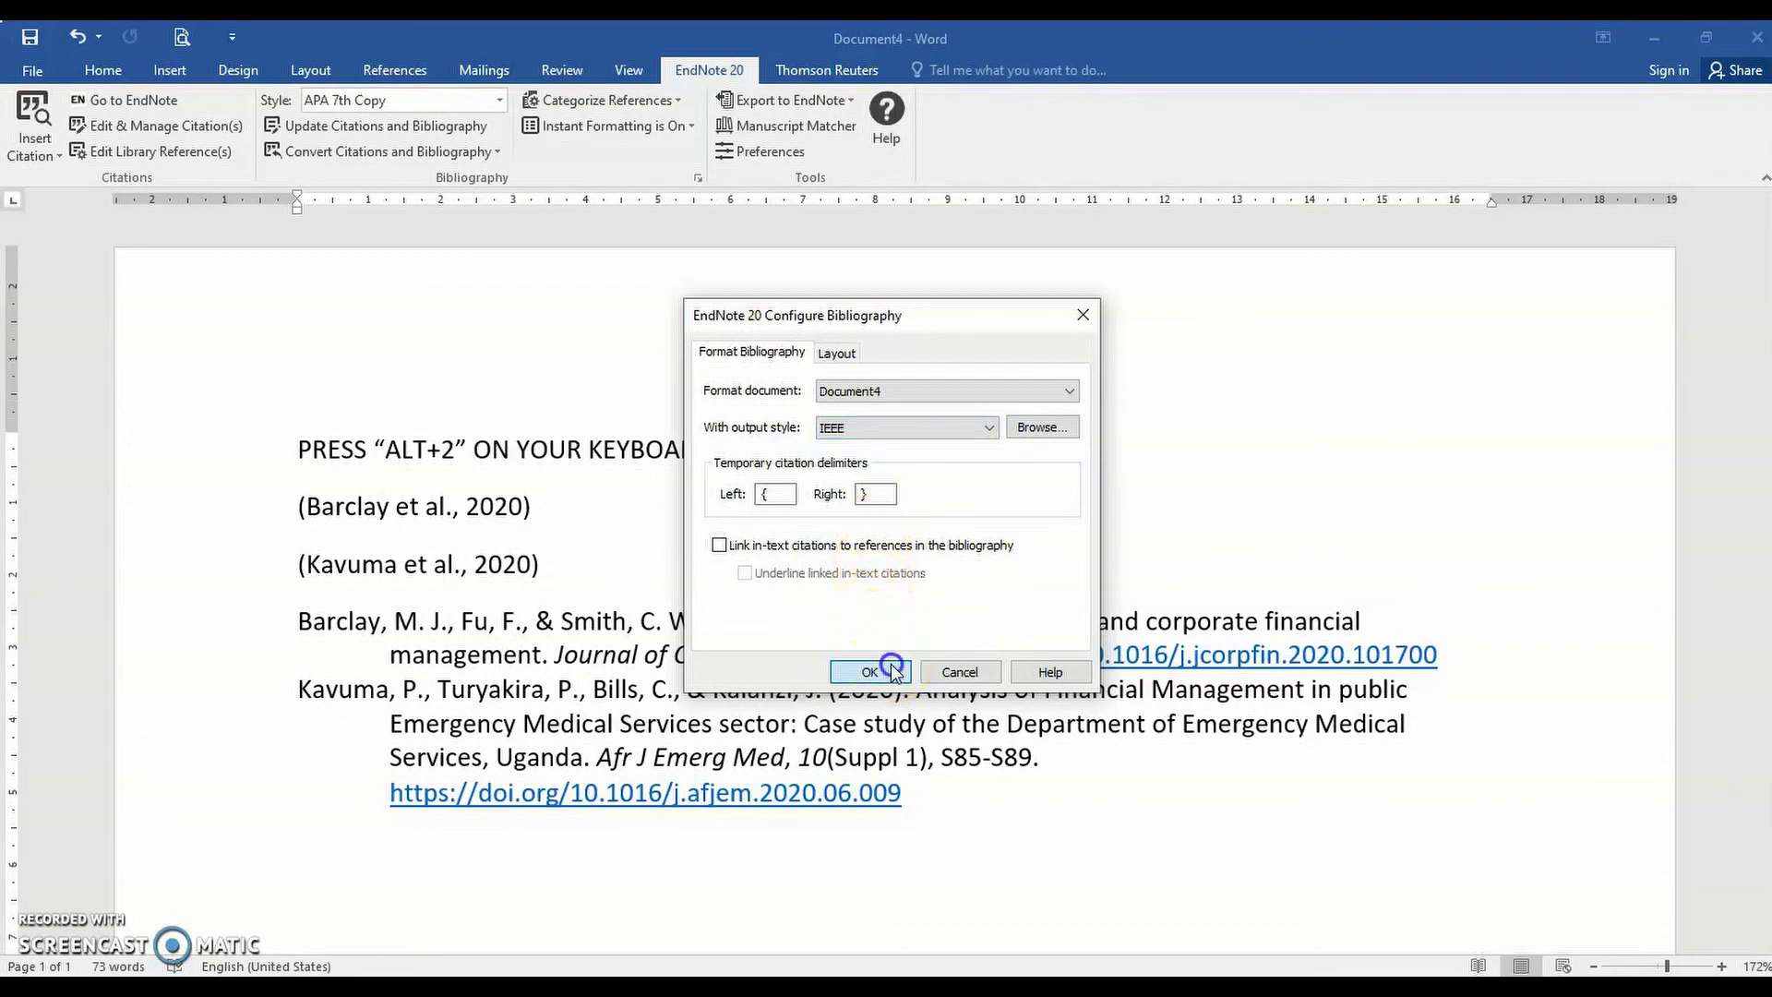